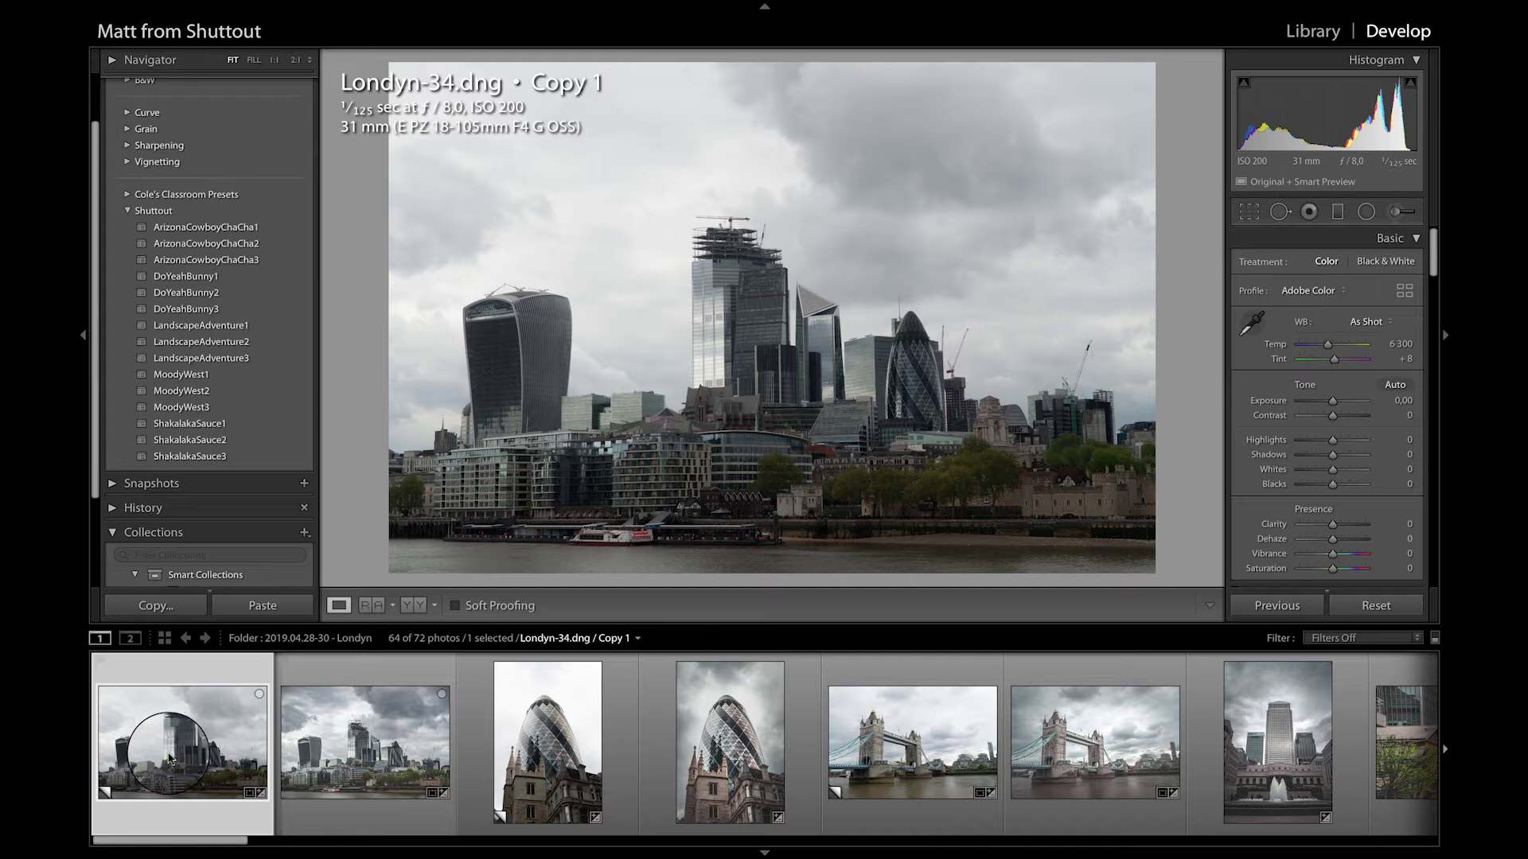
Apply the LandscapeAdventure3 preset to the Londyn-34.dng copy and set Exposure to +0,20, Shadows to +74 and Temp to 6071
{"action": "left_click", "coordinate": [223, 360]}
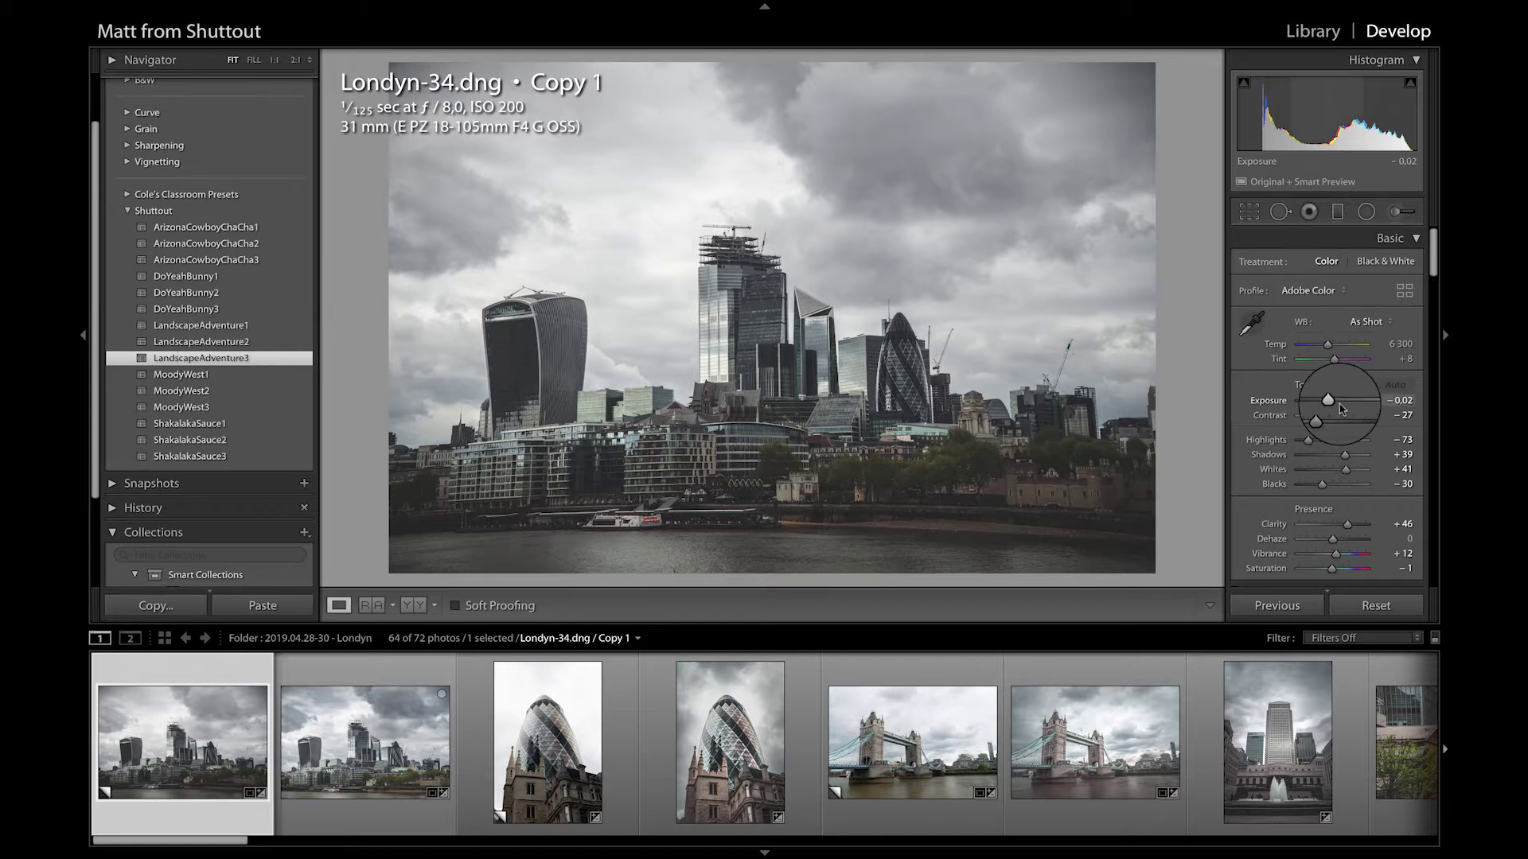
{"action": "left_click_drag", "start_coordinate": [1328, 399], "coordinate": [1334, 399]}
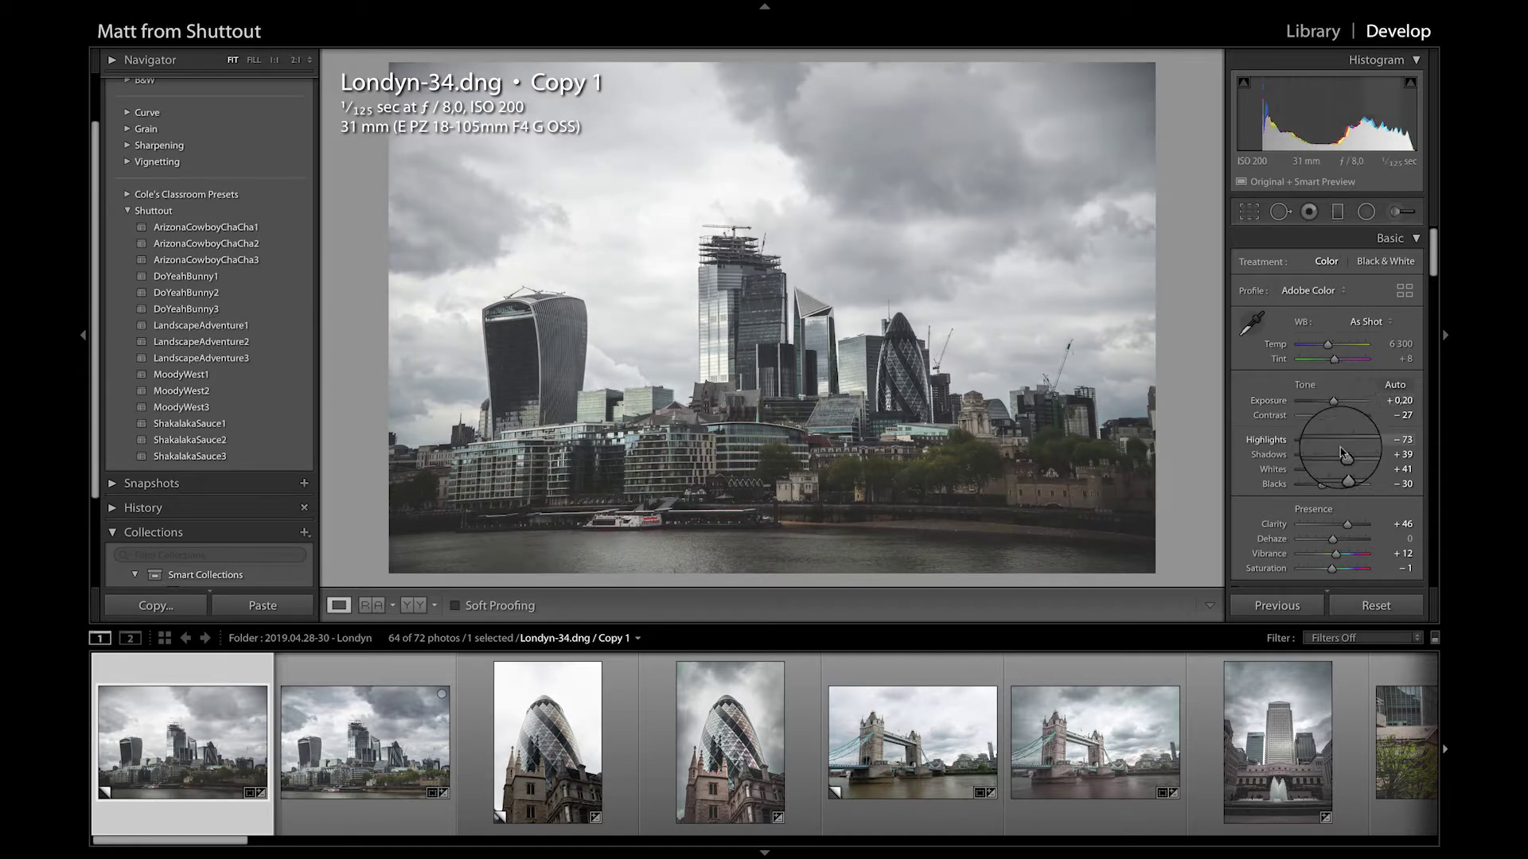
{"action": "left_click_drag", "start_coordinate": [1348, 460], "coordinate": [1358, 462]}
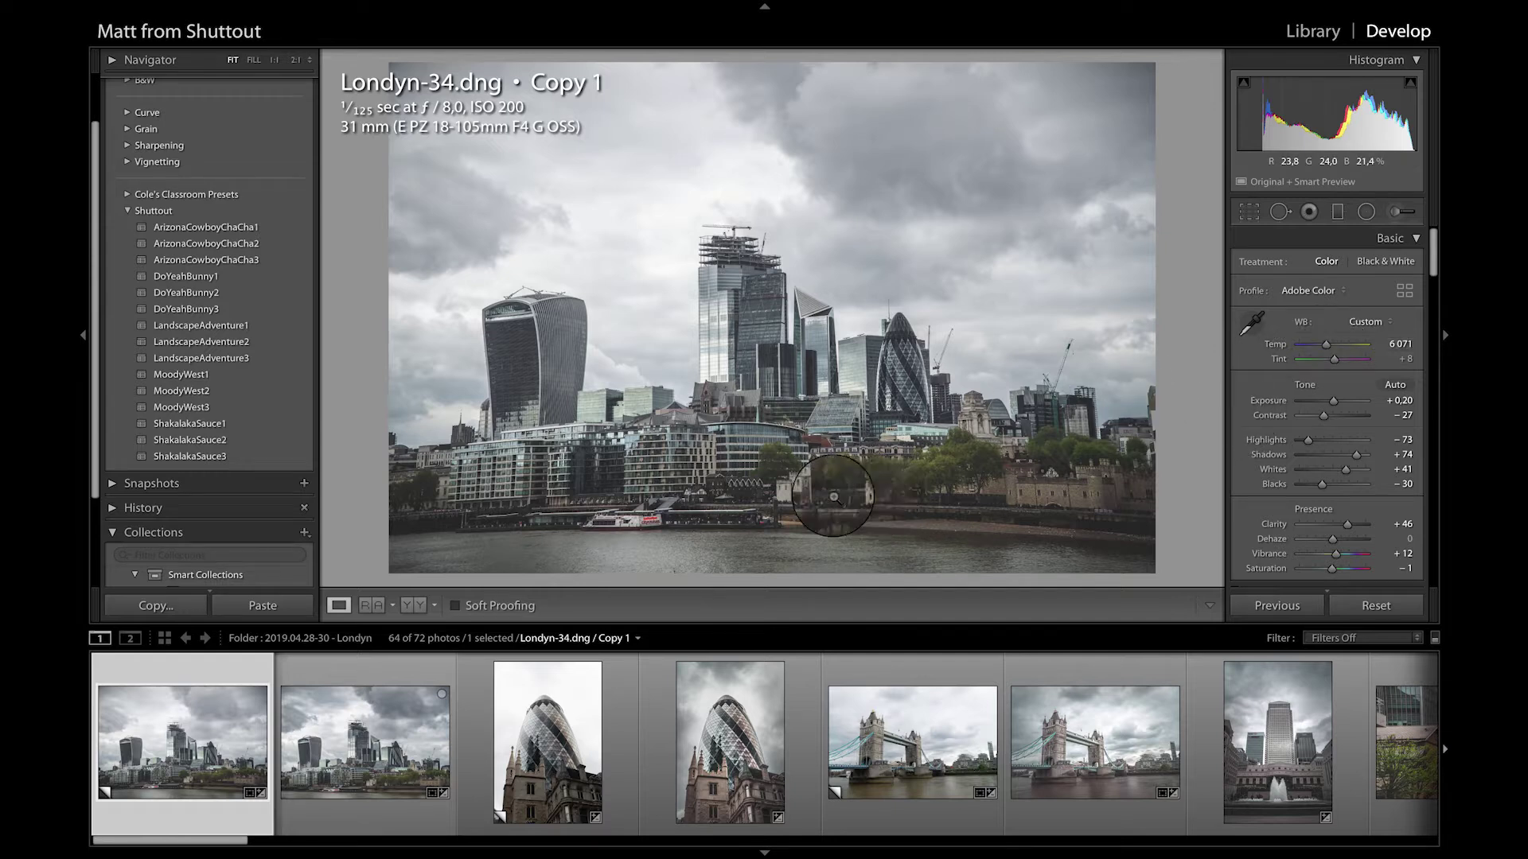
Add a graduated filter from the upper sky down to the riverside rooftops and set its Dehaze to 37
{"action": "left_click", "coordinate": [1338, 213]}
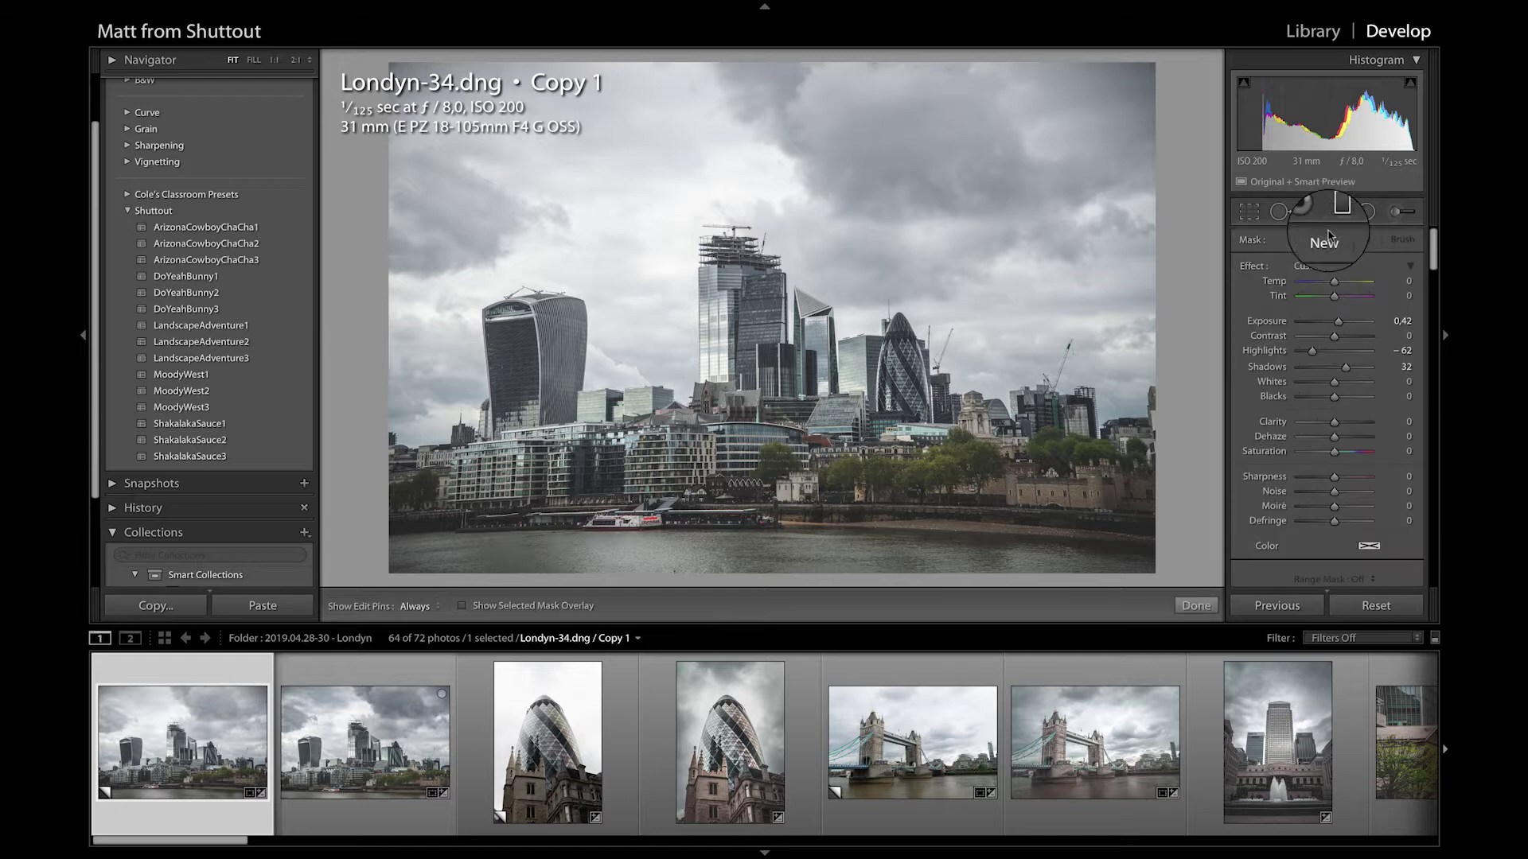
{"action": "left_click_drag", "start_coordinate": [748, 82], "coordinate": [752, 454]}
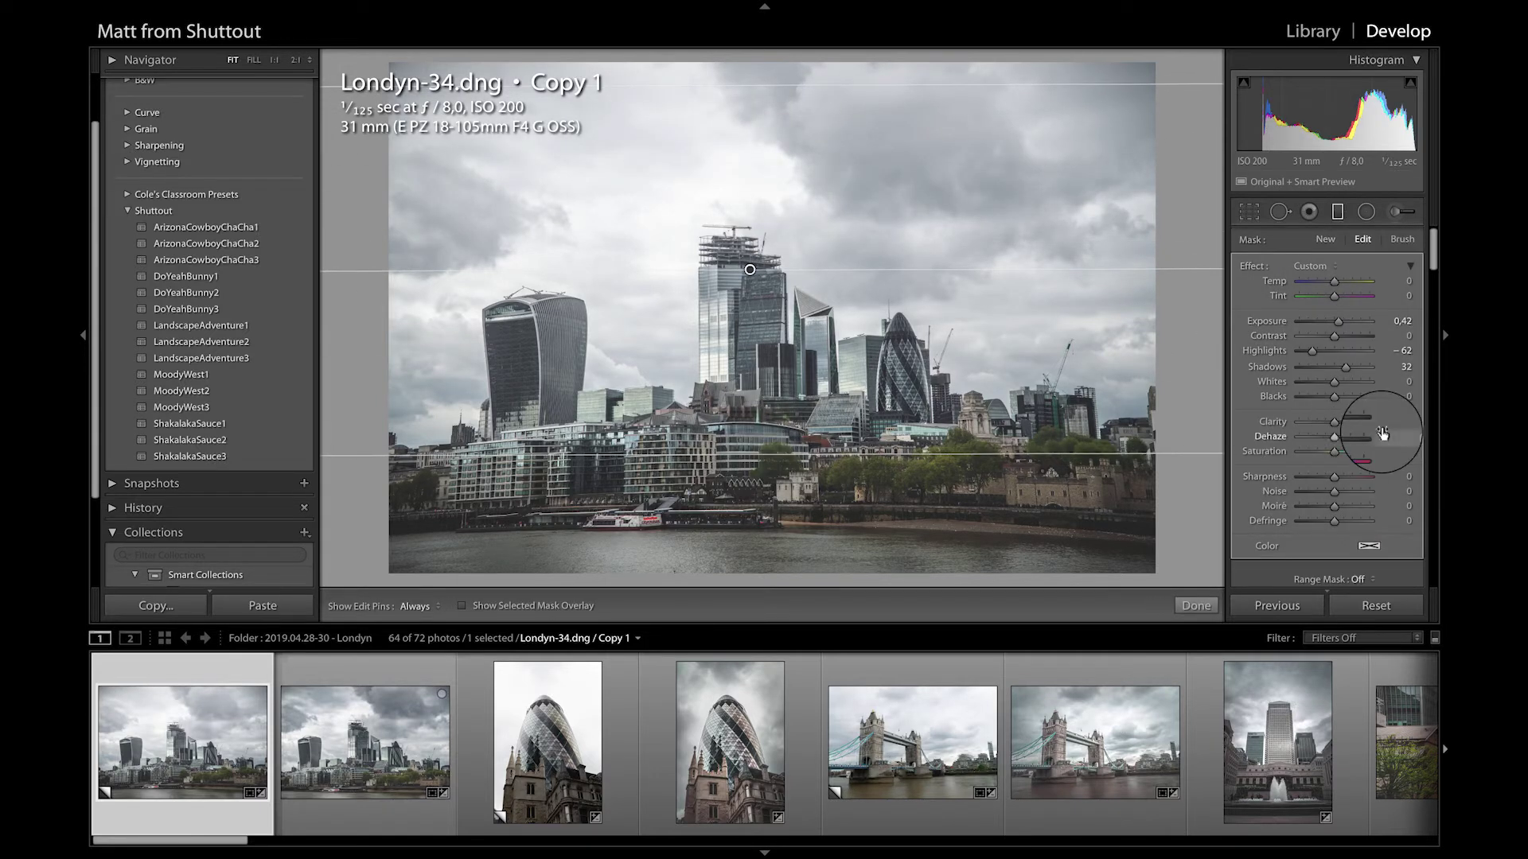
{"action": "left_click_drag", "start_coordinate": [1337, 442], "coordinate": [1348, 442]}
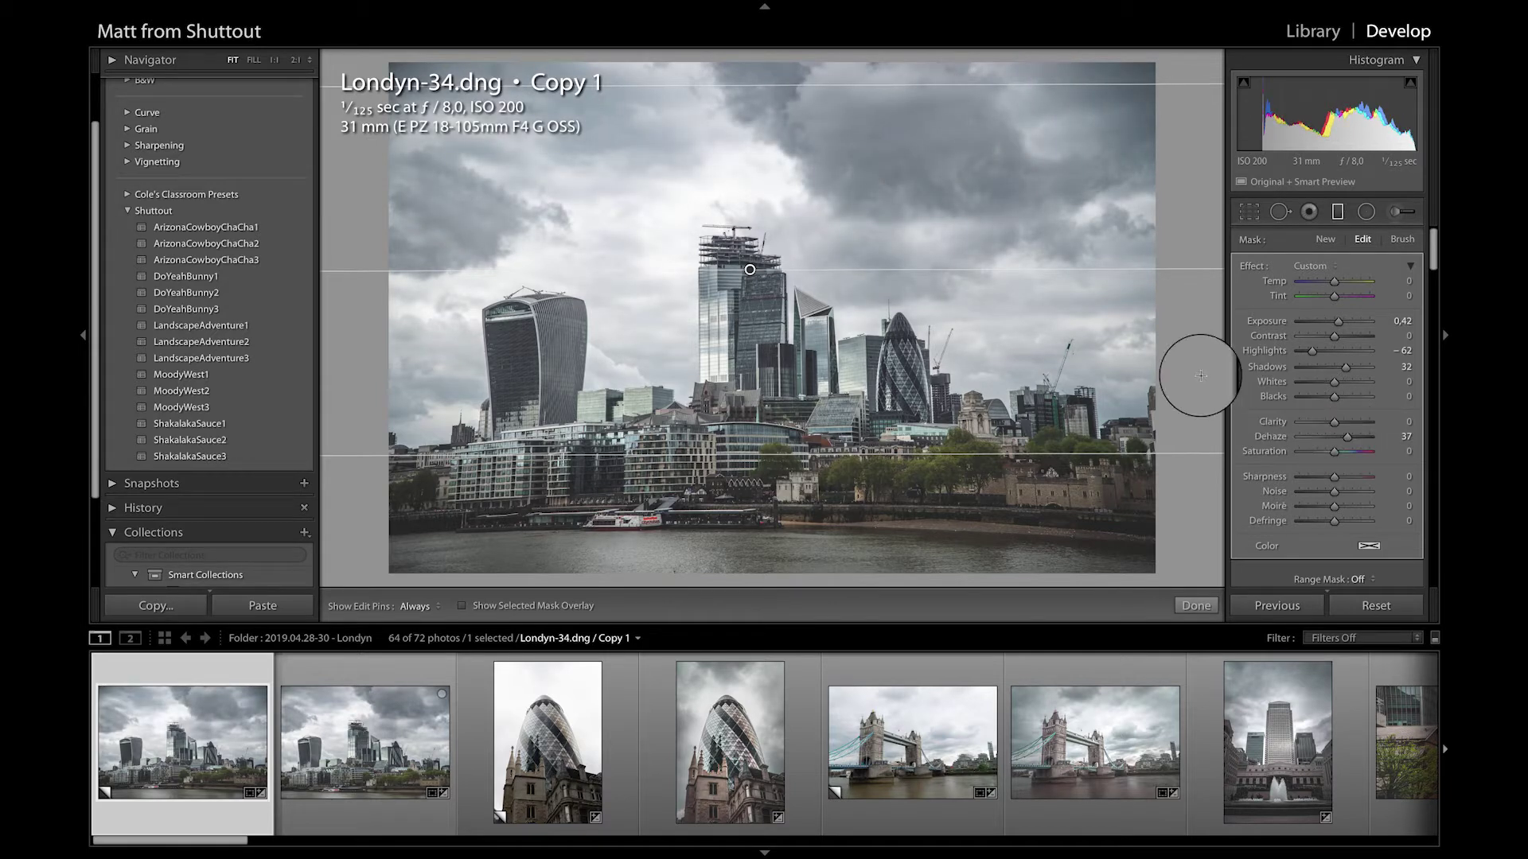
Enable lens profile corrections on the skyline copy and compare it with the Londyn-34.dng version
{"action": "left_click", "coordinate": [348, 761]}
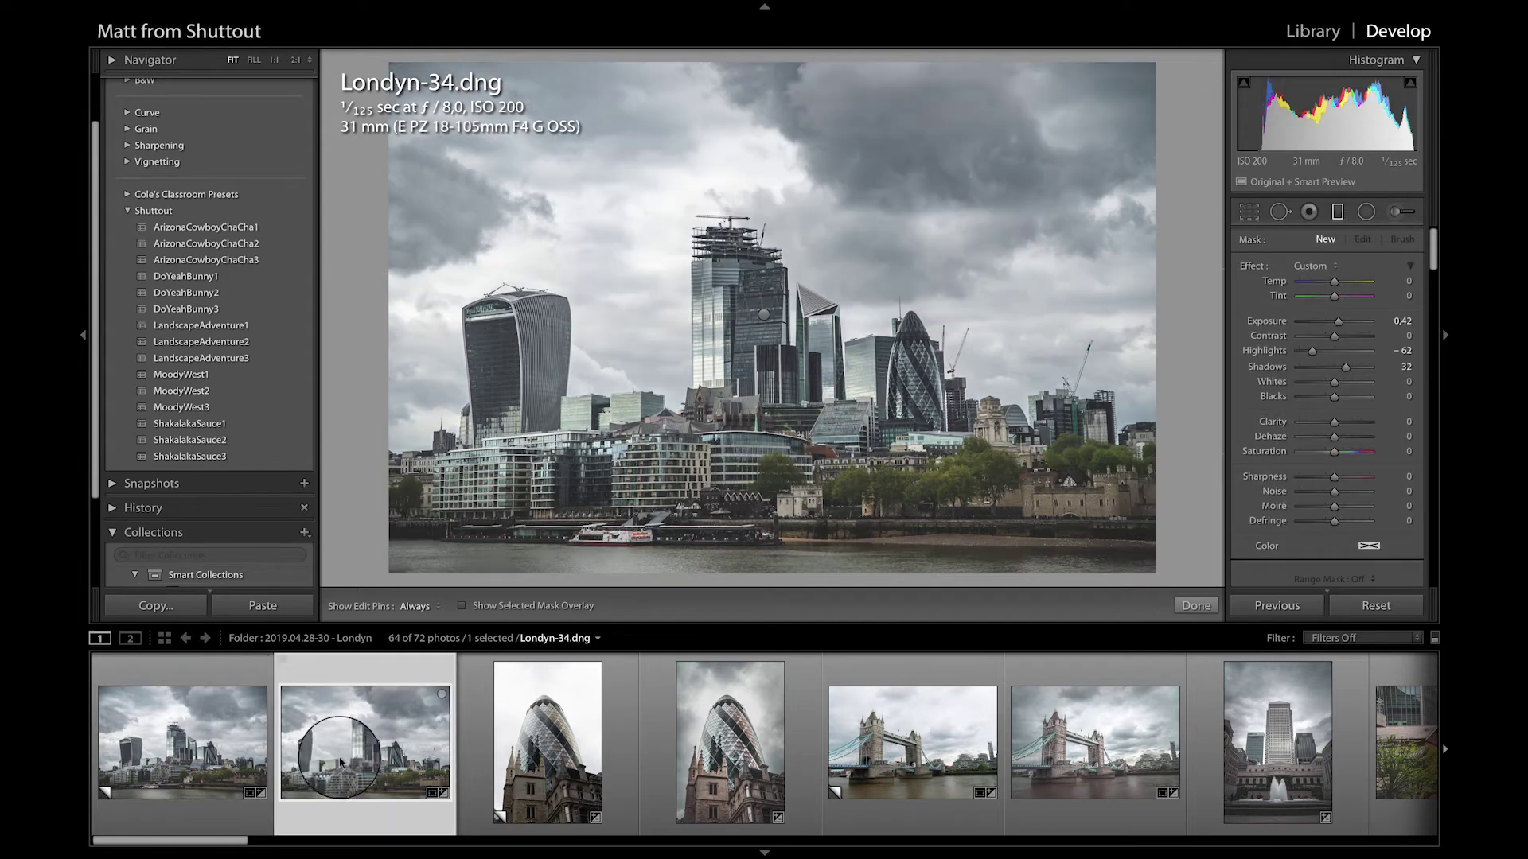
{"action": "left_click", "coordinate": [201, 742]}
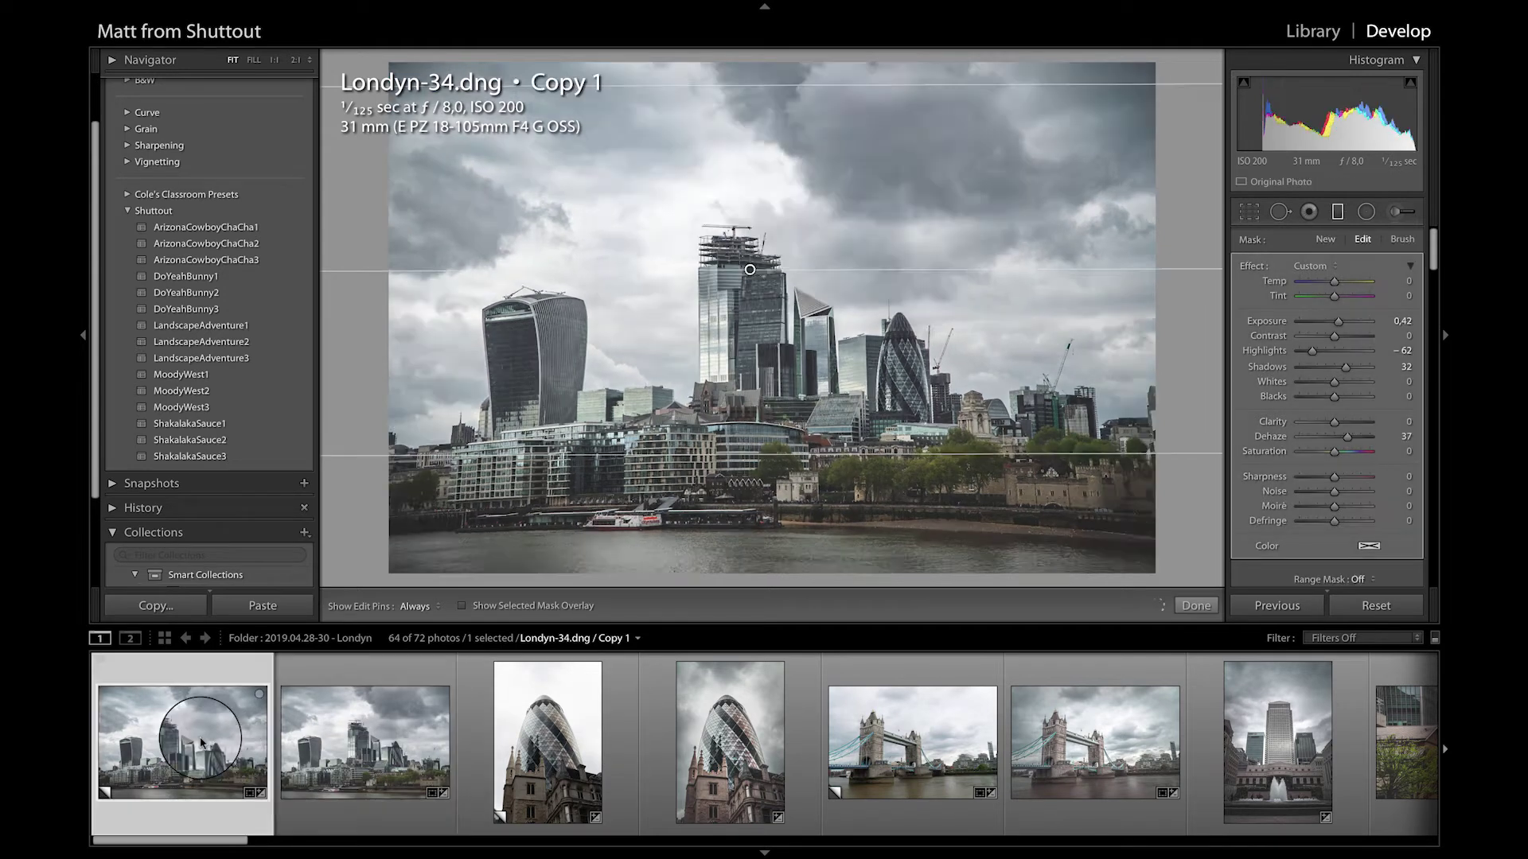
{"action": "scroll", "coordinate": [1369, 478], "scroll_direction": "down", "scroll_amount": 5}
{"action": "scroll", "coordinate": [1368, 478], "scroll_direction": "down", "scroll_amount": 10}
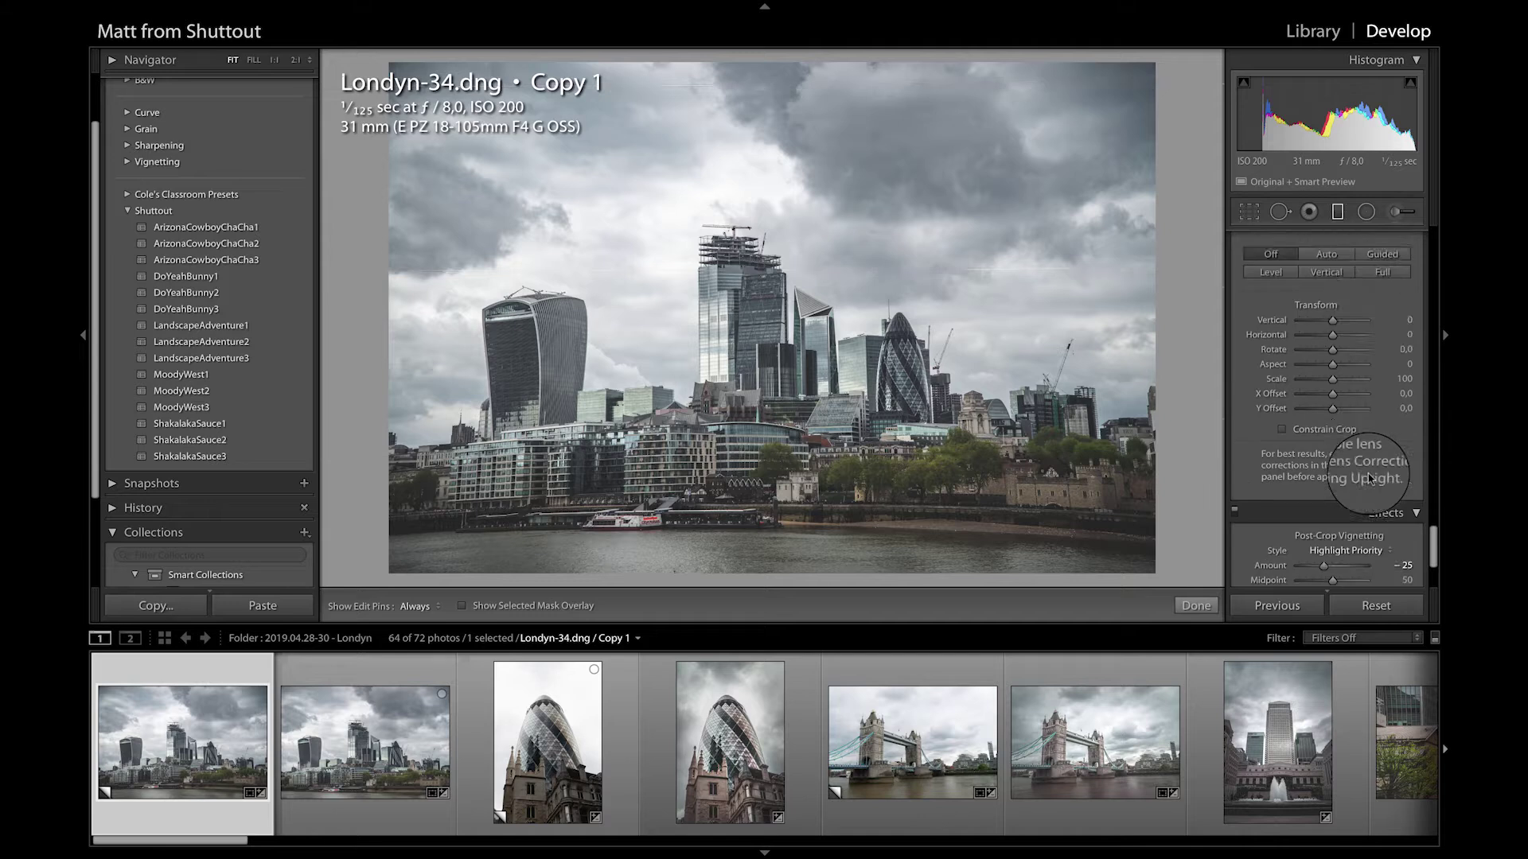
{"action": "scroll", "coordinate": [1368, 474], "scroll_direction": "up", "scroll_amount": 2}
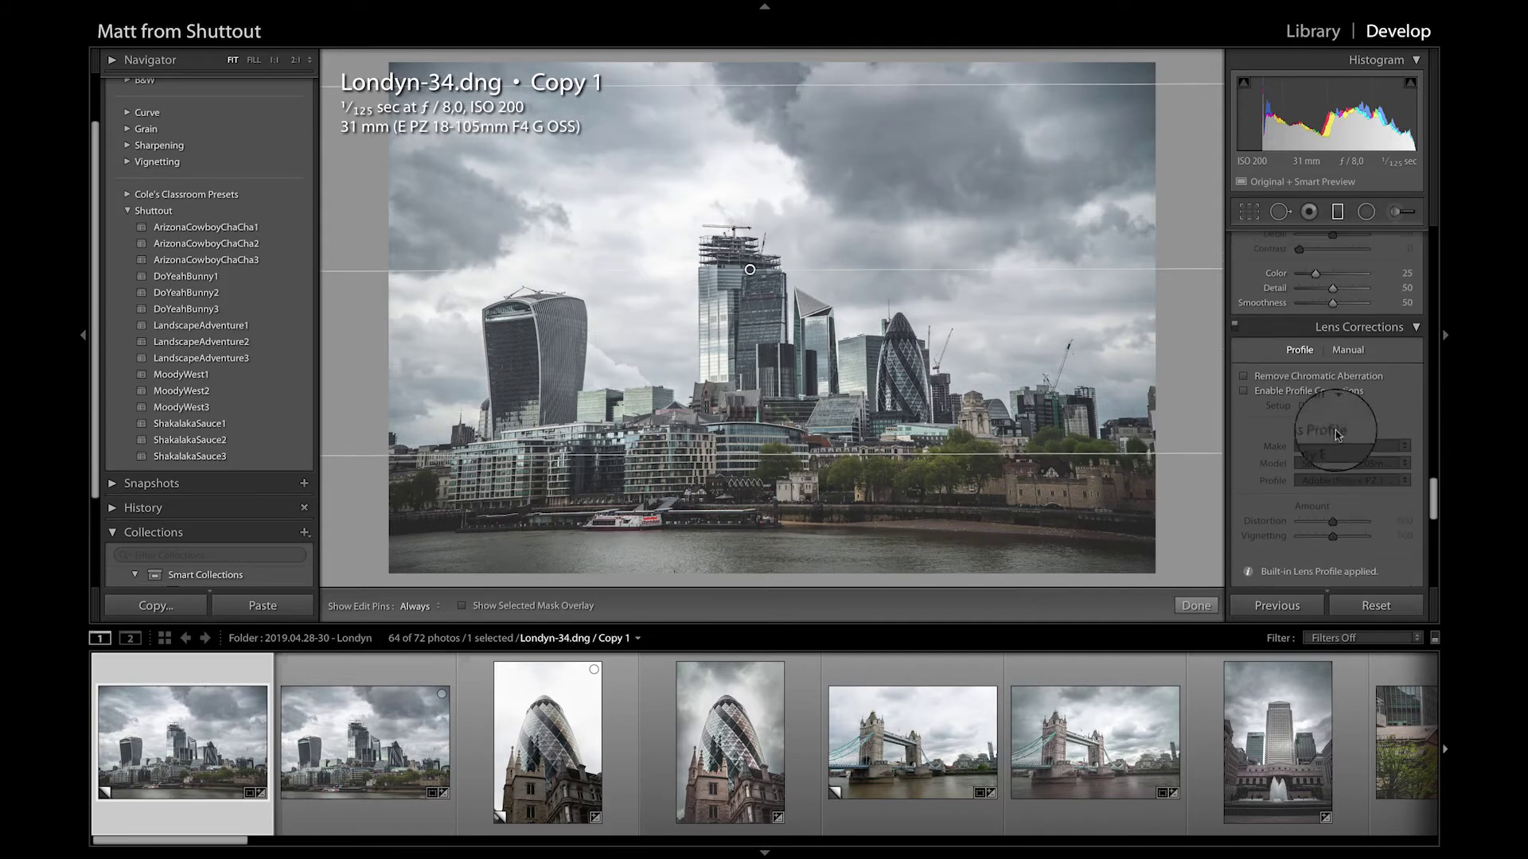
{"action": "left_click", "coordinate": [1249, 387]}
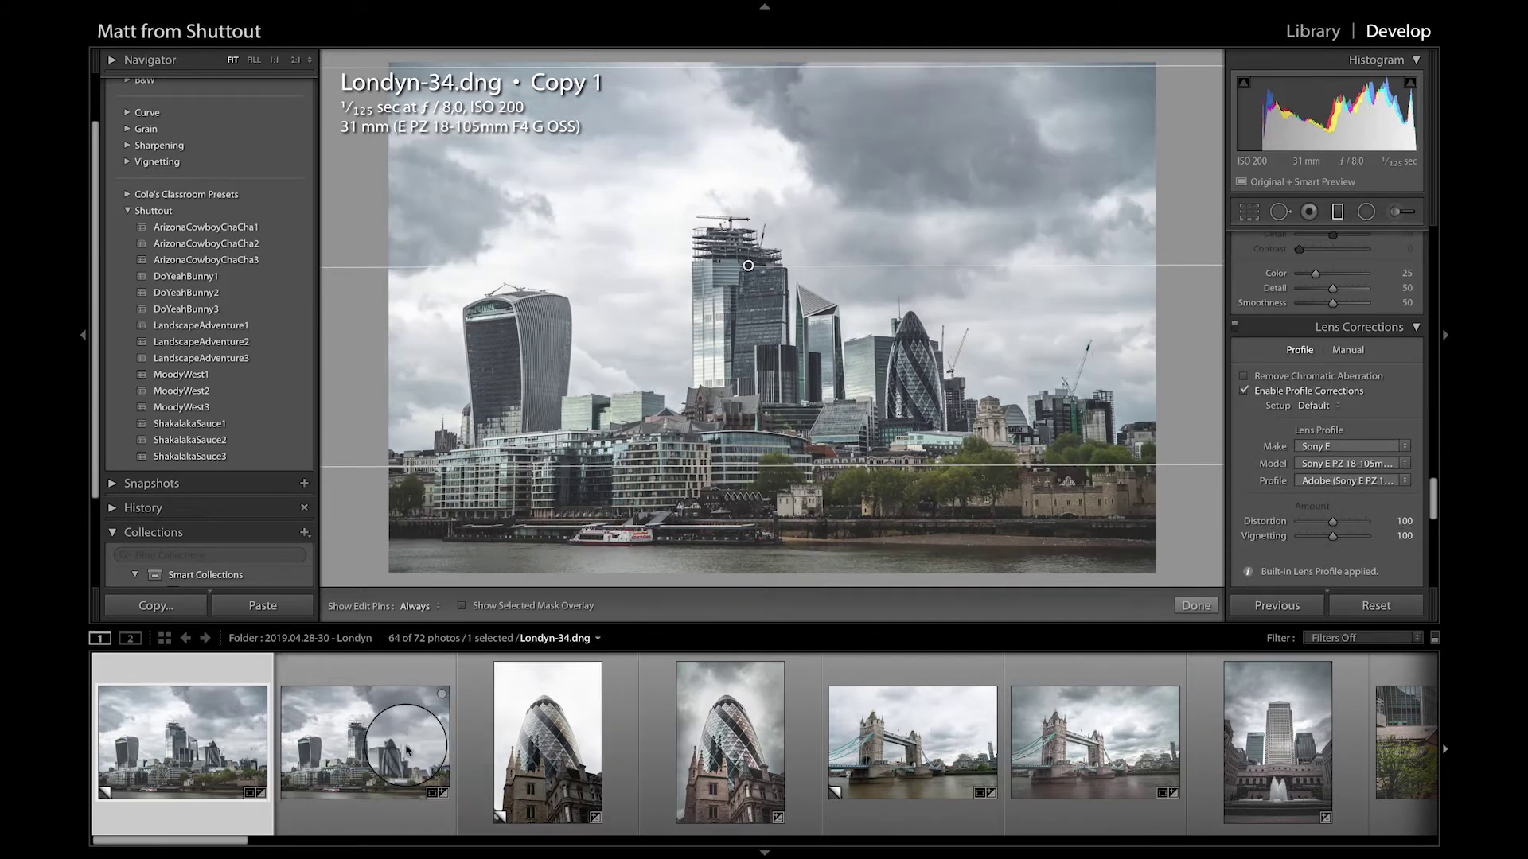
{"action": "left_click", "coordinate": [368, 746]}
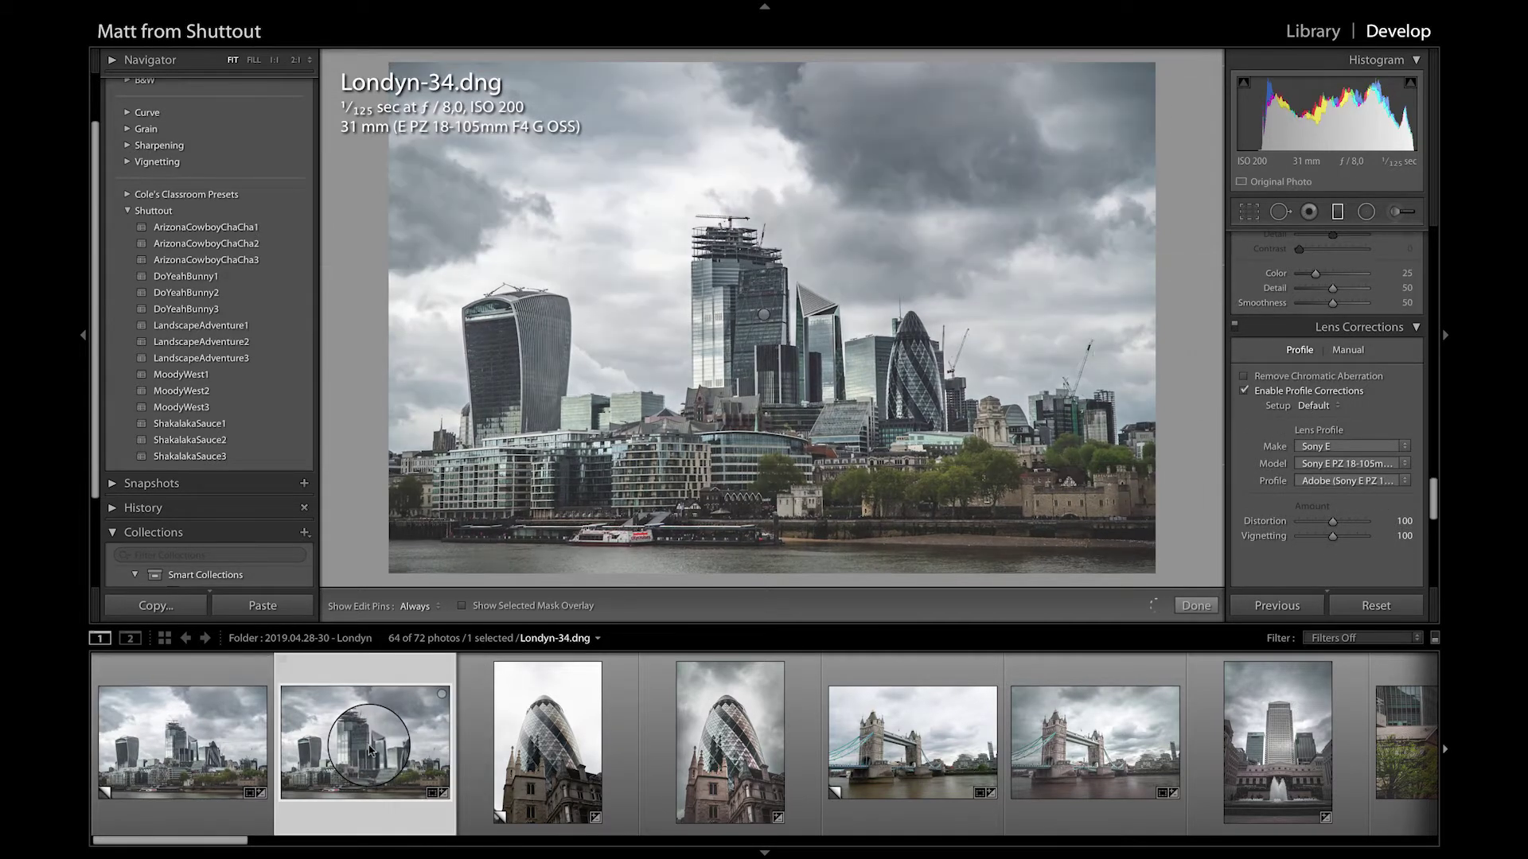
{"action": "left_click", "coordinate": [191, 753]}
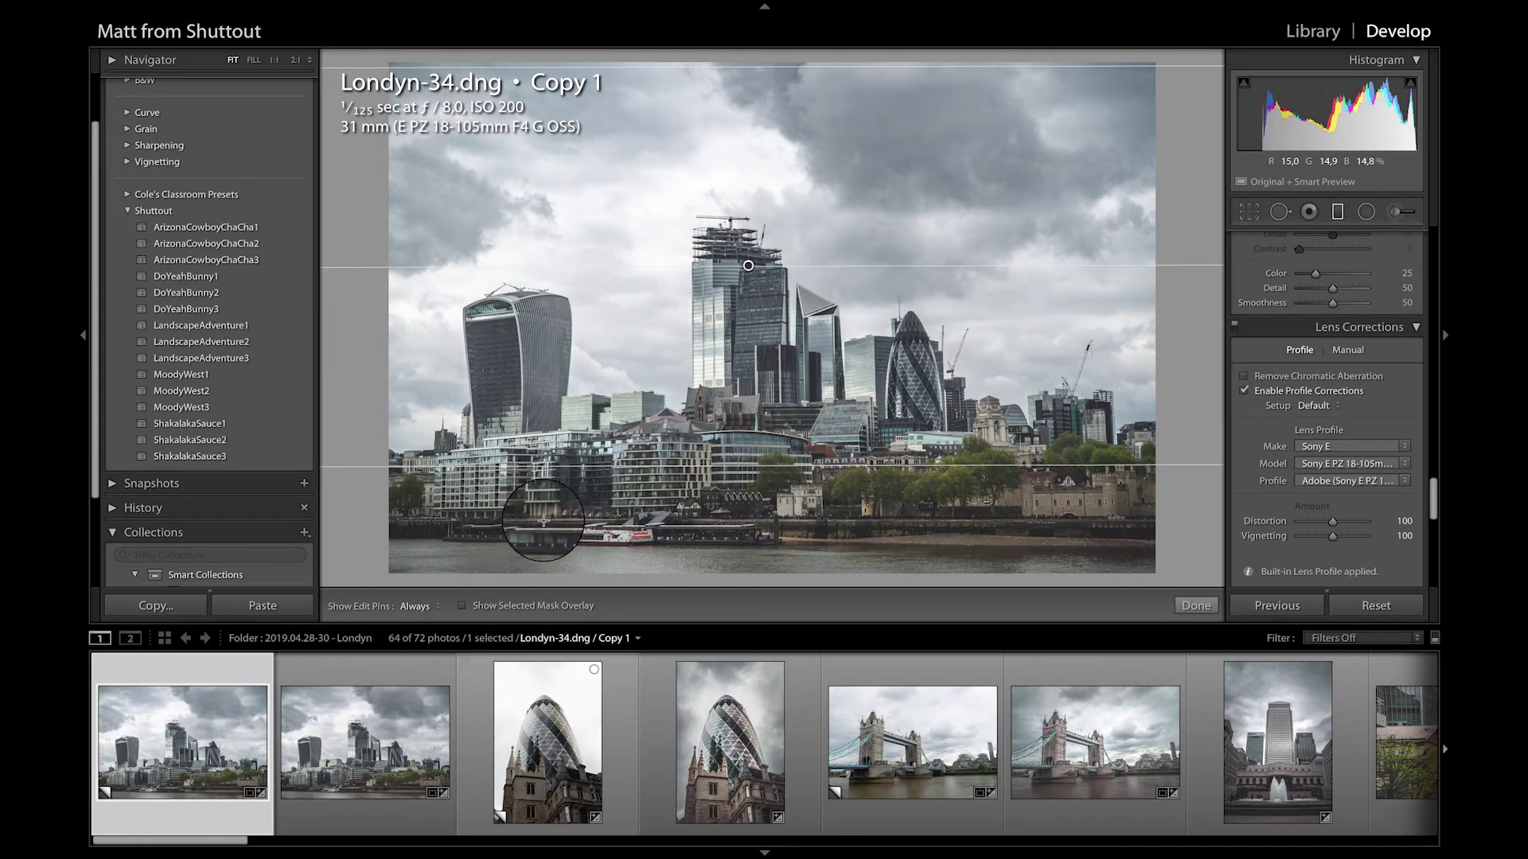
Apply the MoodyWest2 preset to the Londyn-47.dng copy of the Gherkin tower
{"action": "left_click", "coordinate": [546, 751]}
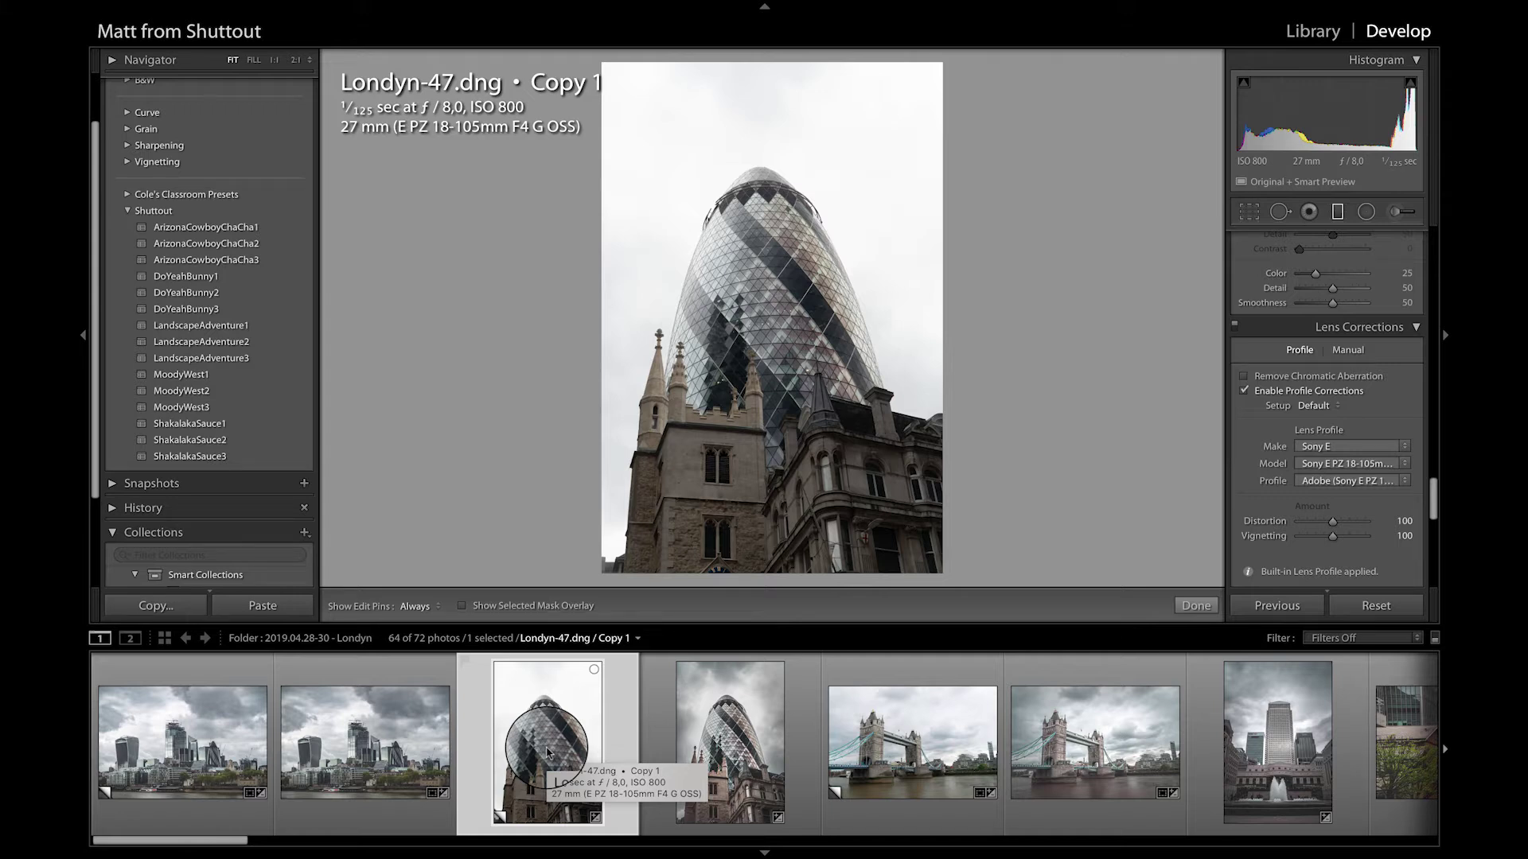
{"action": "left_click", "coordinate": [195, 396]}
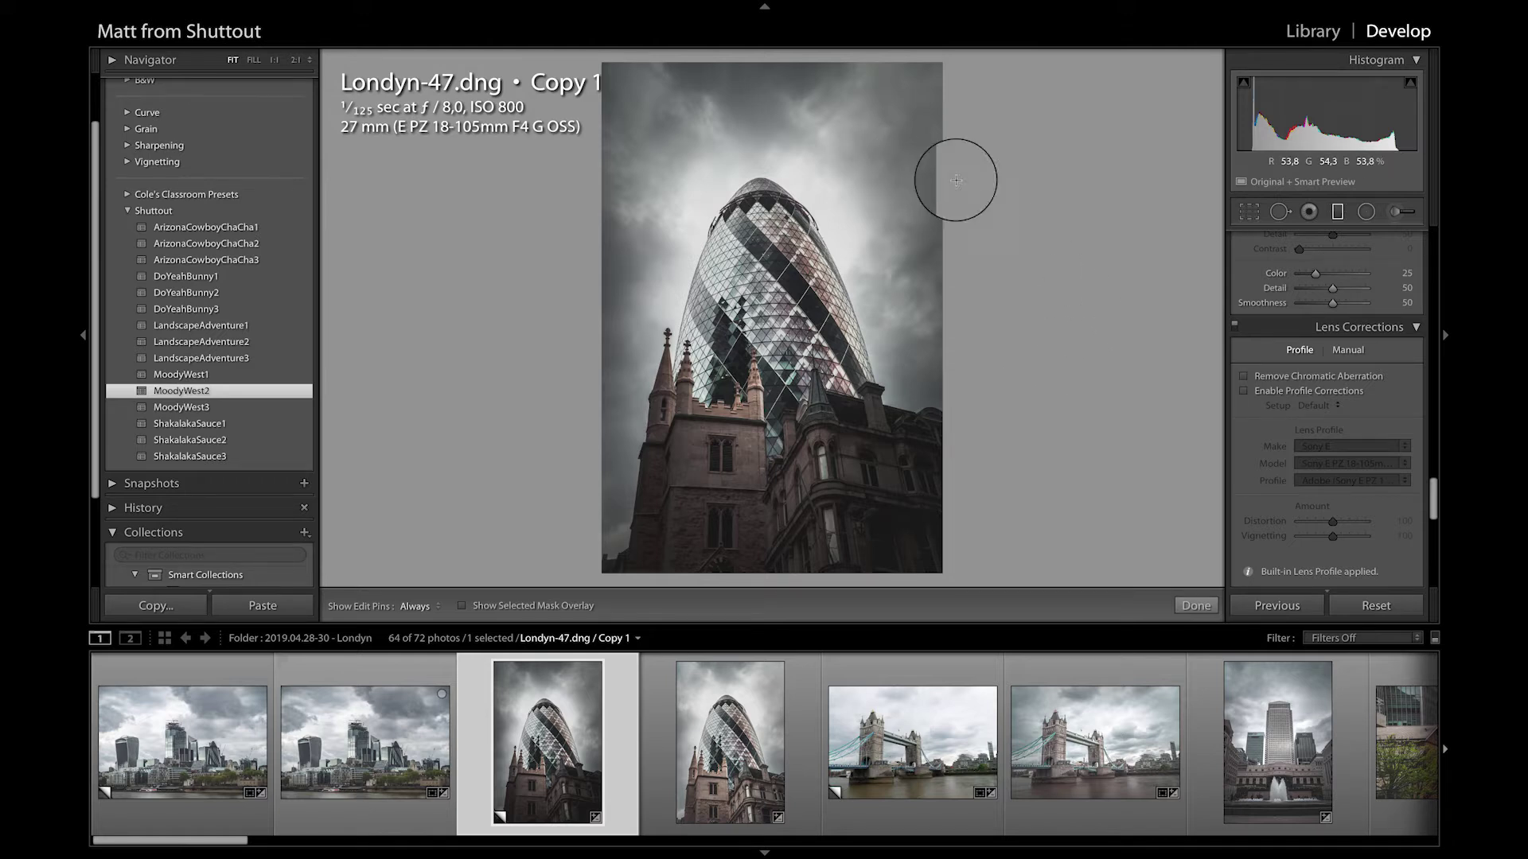
Inspect the preset's two radial filters and set the narrower one's Exposure to −1,48 and Shadows to 52
{"action": "left_click", "coordinate": [1366, 211]}
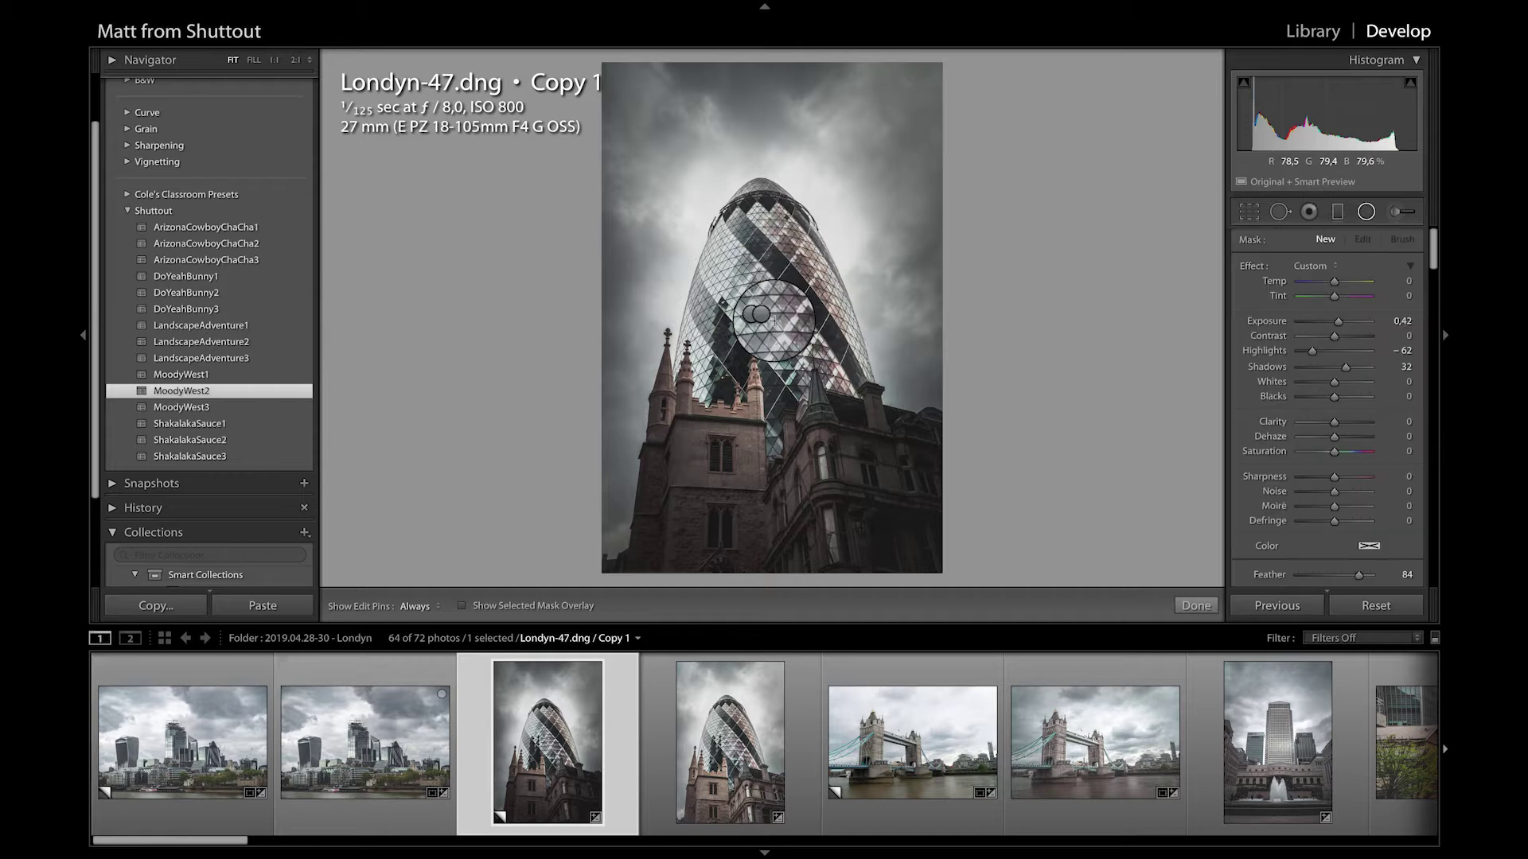
{"action": "left_click", "coordinate": [764, 316]}
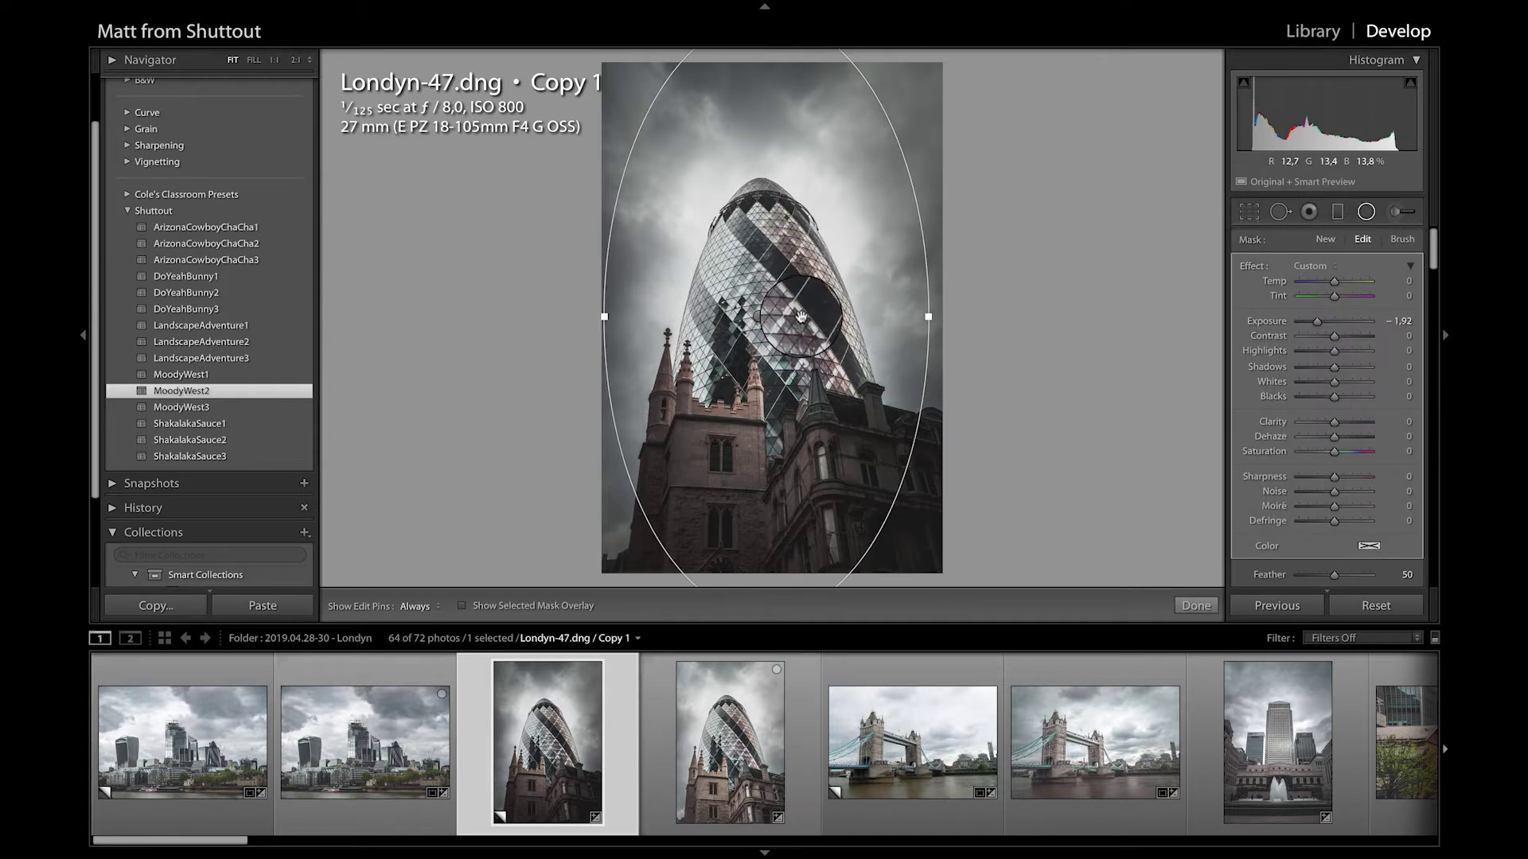
{"action": "left_click", "coordinate": [760, 316]}
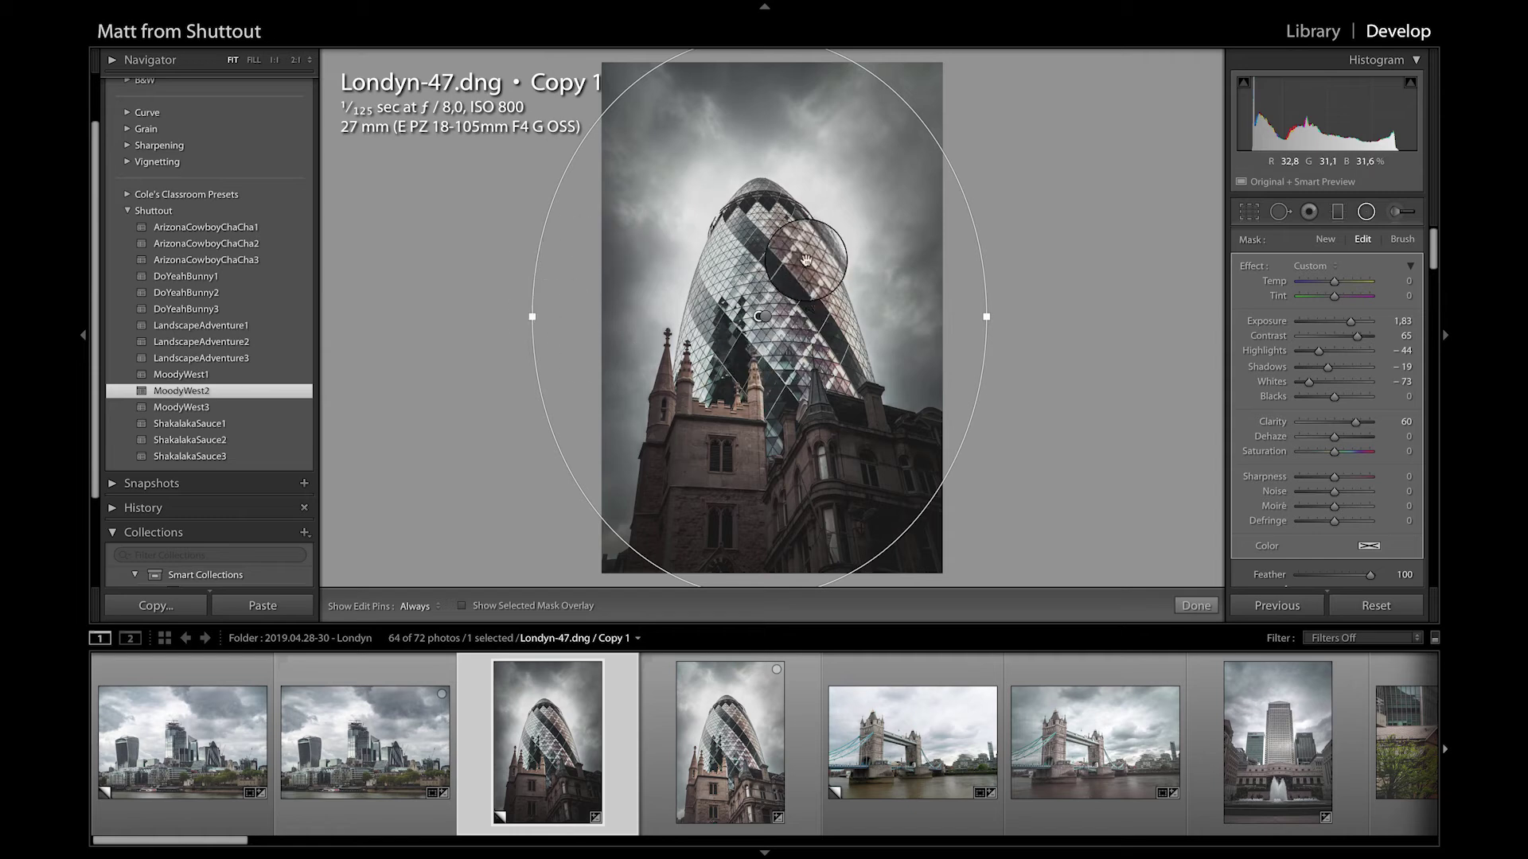
{"action": "left_click", "coordinate": [765, 317]}
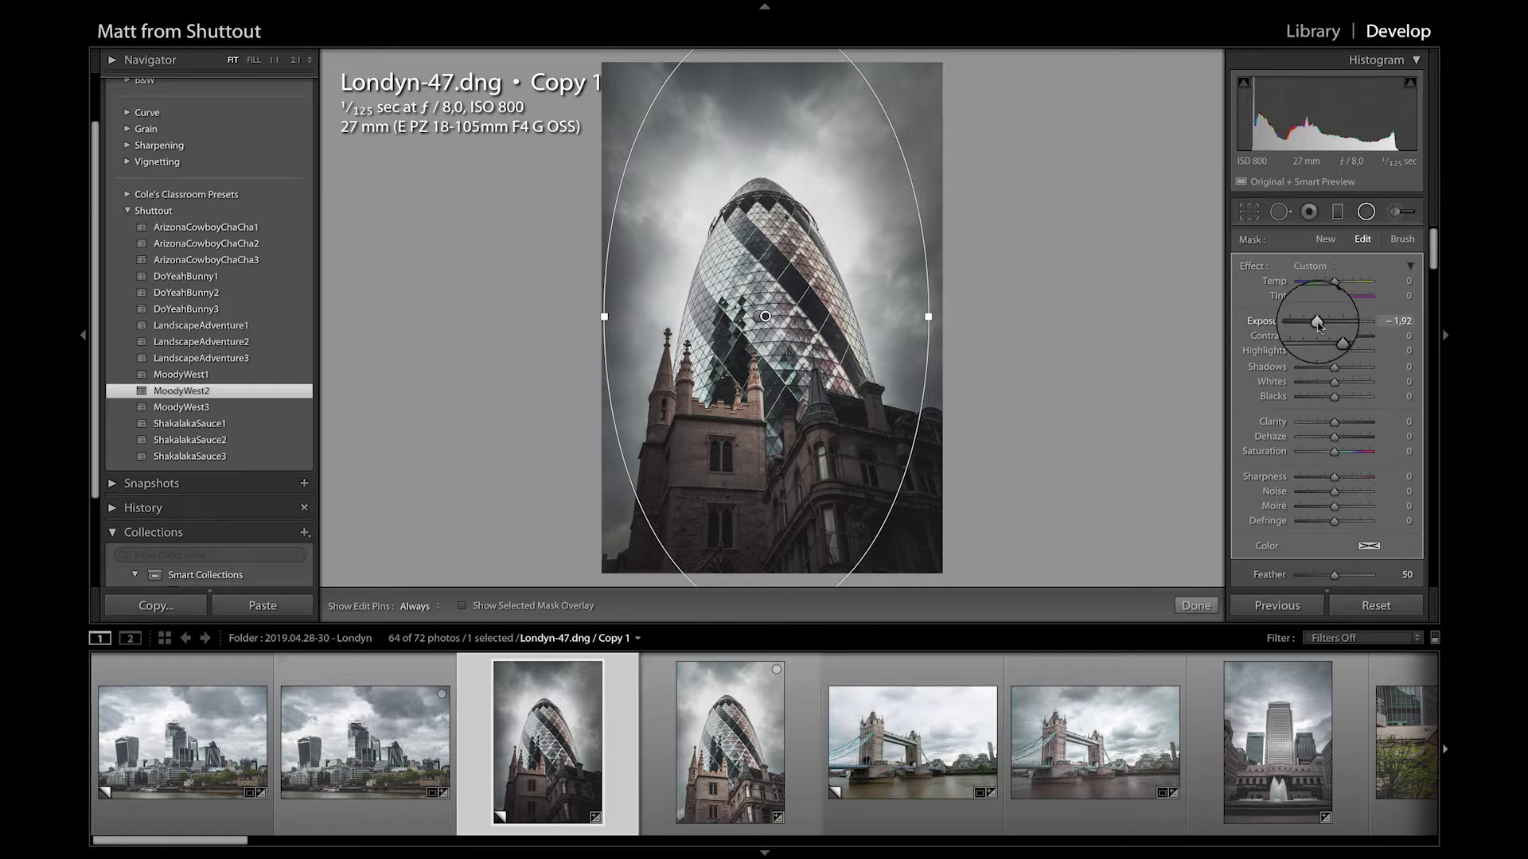
{"action": "left_click_drag", "start_coordinate": [1318, 322], "coordinate": [1332, 322]}
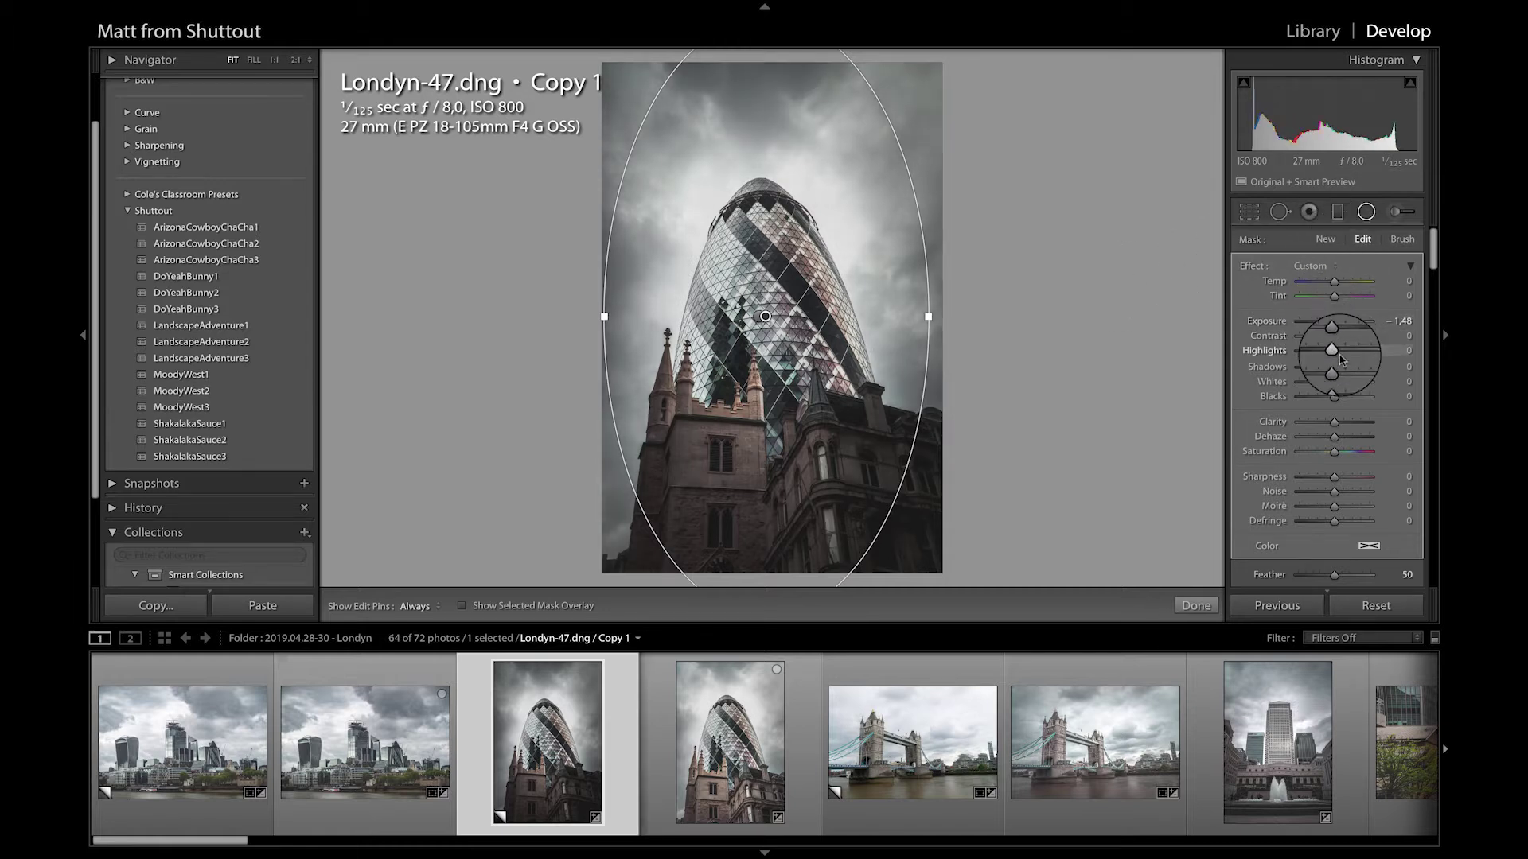
{"action": "left_click_drag", "start_coordinate": [1340, 368], "coordinate": [1354, 374]}
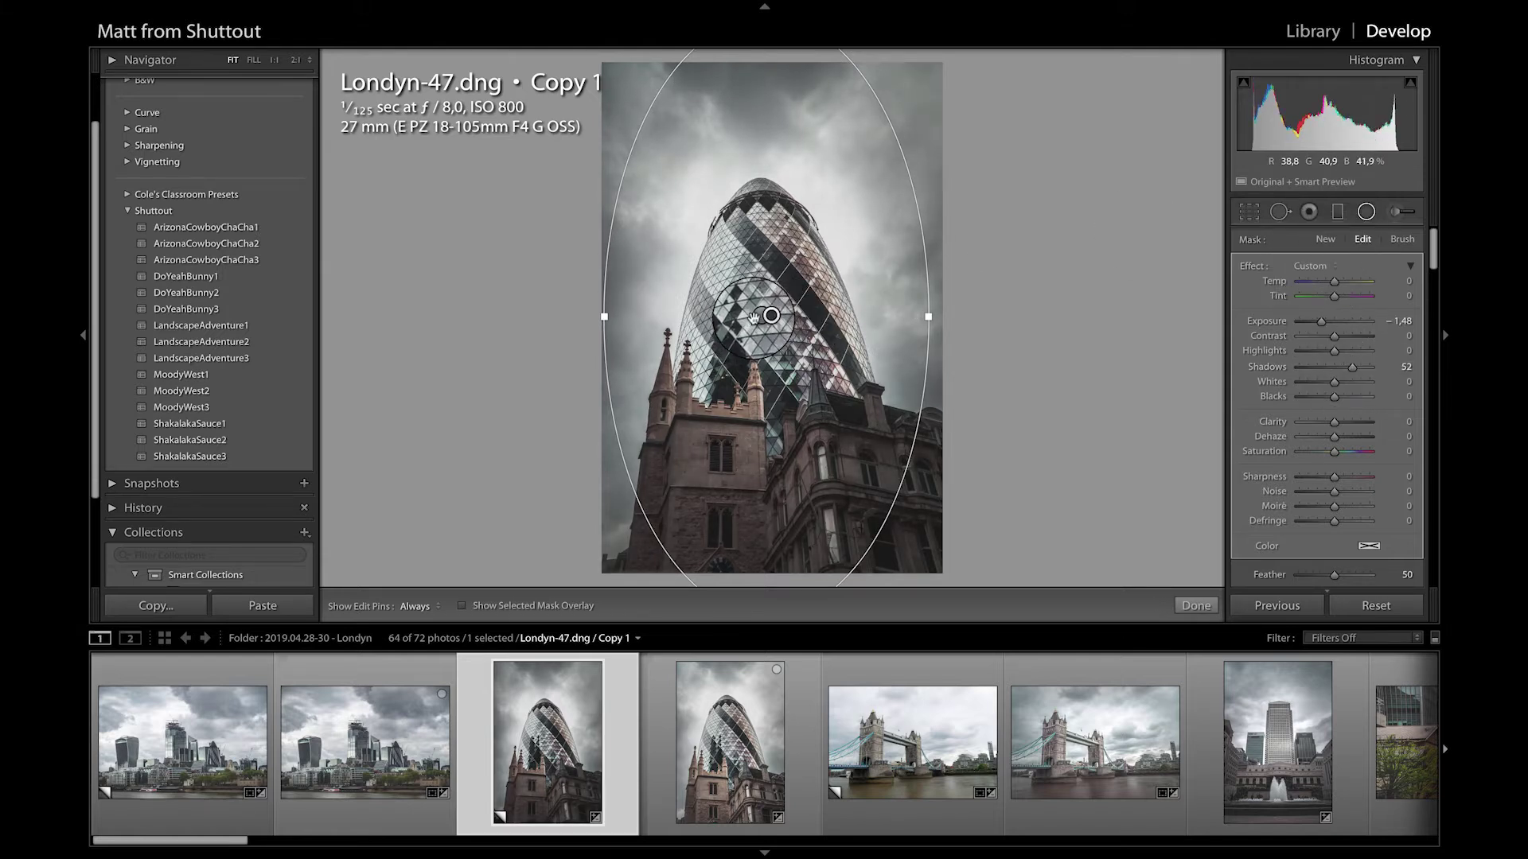
Set the wider radial filter's Exposure to 1,58 and Shadows to 35, and finish the radial filter editing
{"action": "left_click", "coordinate": [763, 311]}
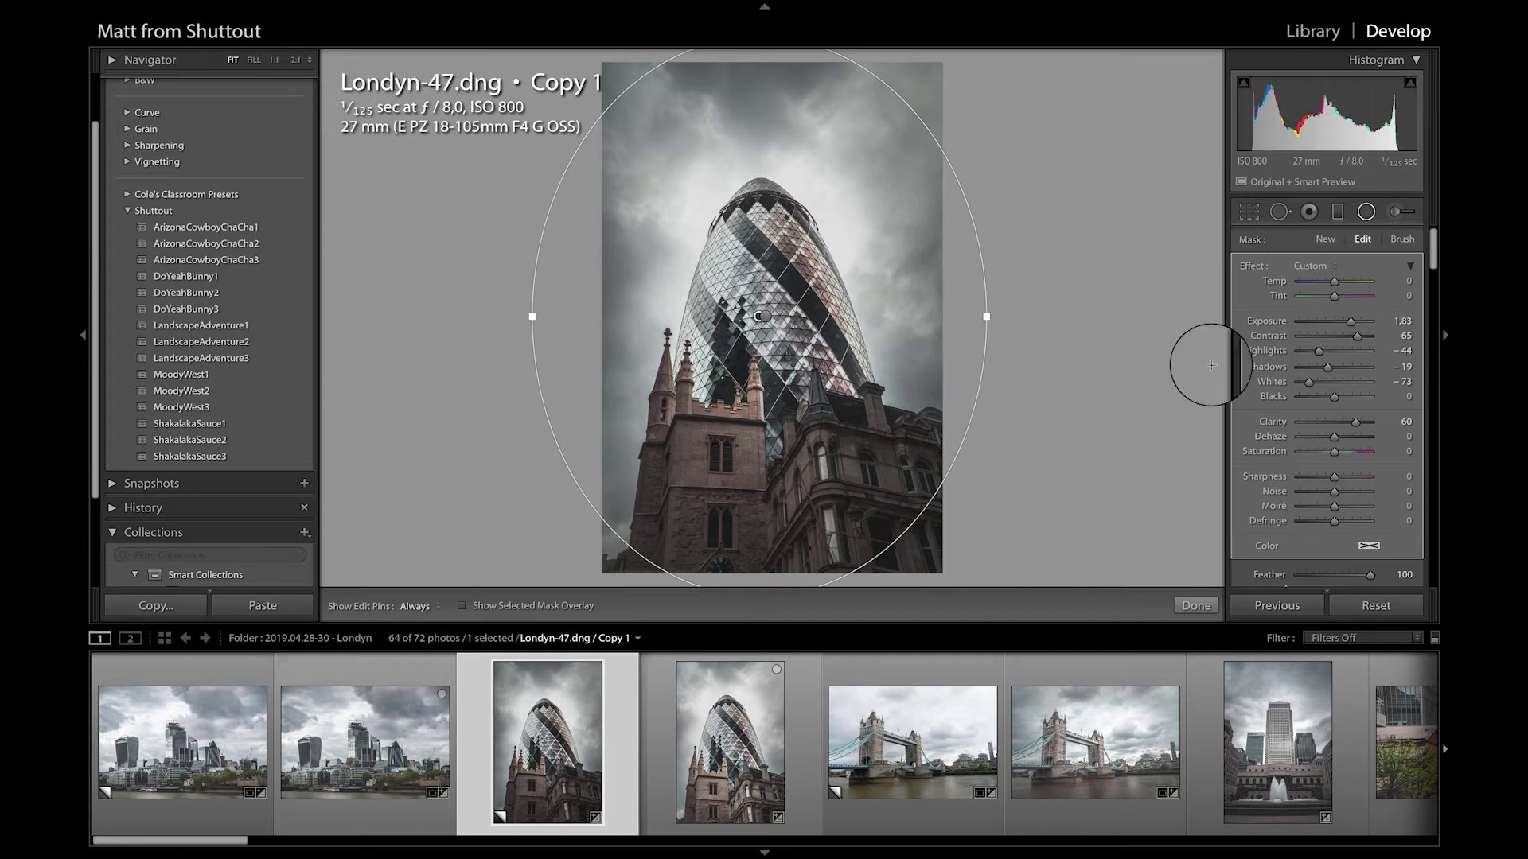
{"action": "left_click_drag", "start_coordinate": [1352, 325], "coordinate": [1349, 326]}
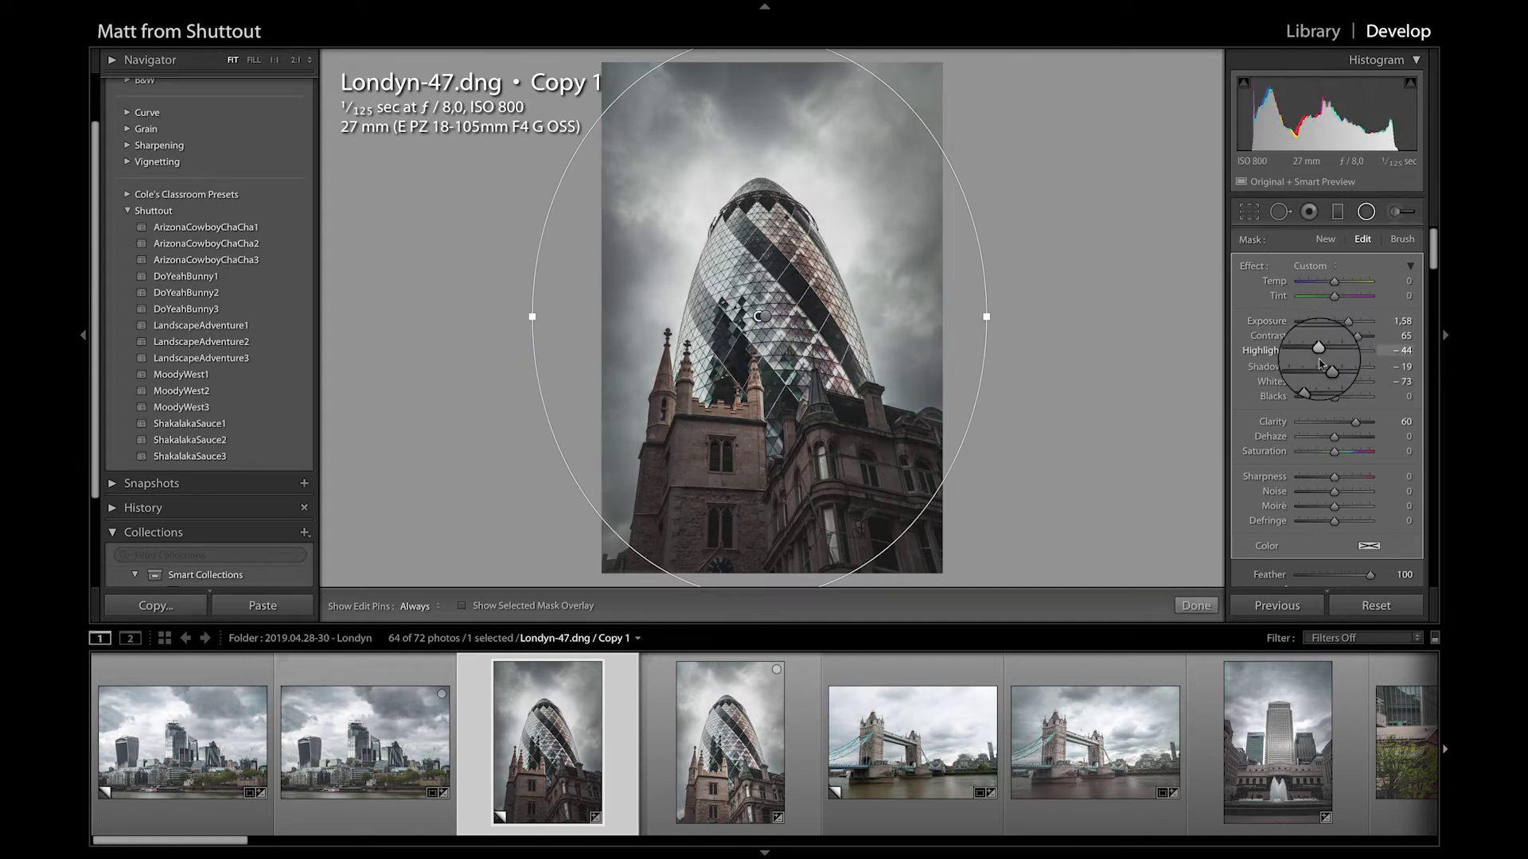
{"action": "left_click_drag", "start_coordinate": [1333, 373], "coordinate": [1347, 372]}
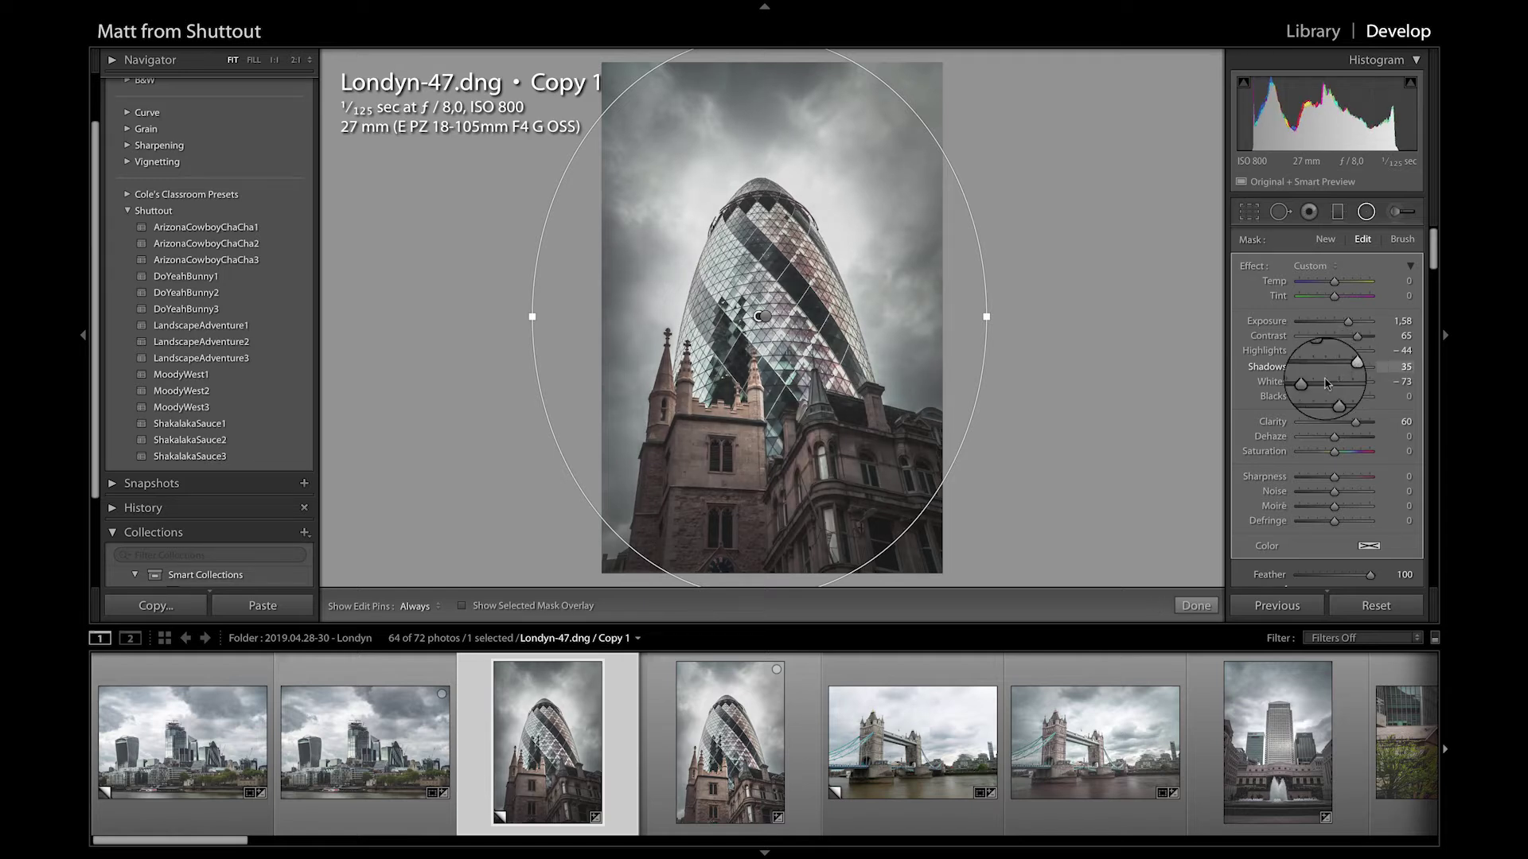
{"action": "left_click", "coordinate": [1194, 606]}
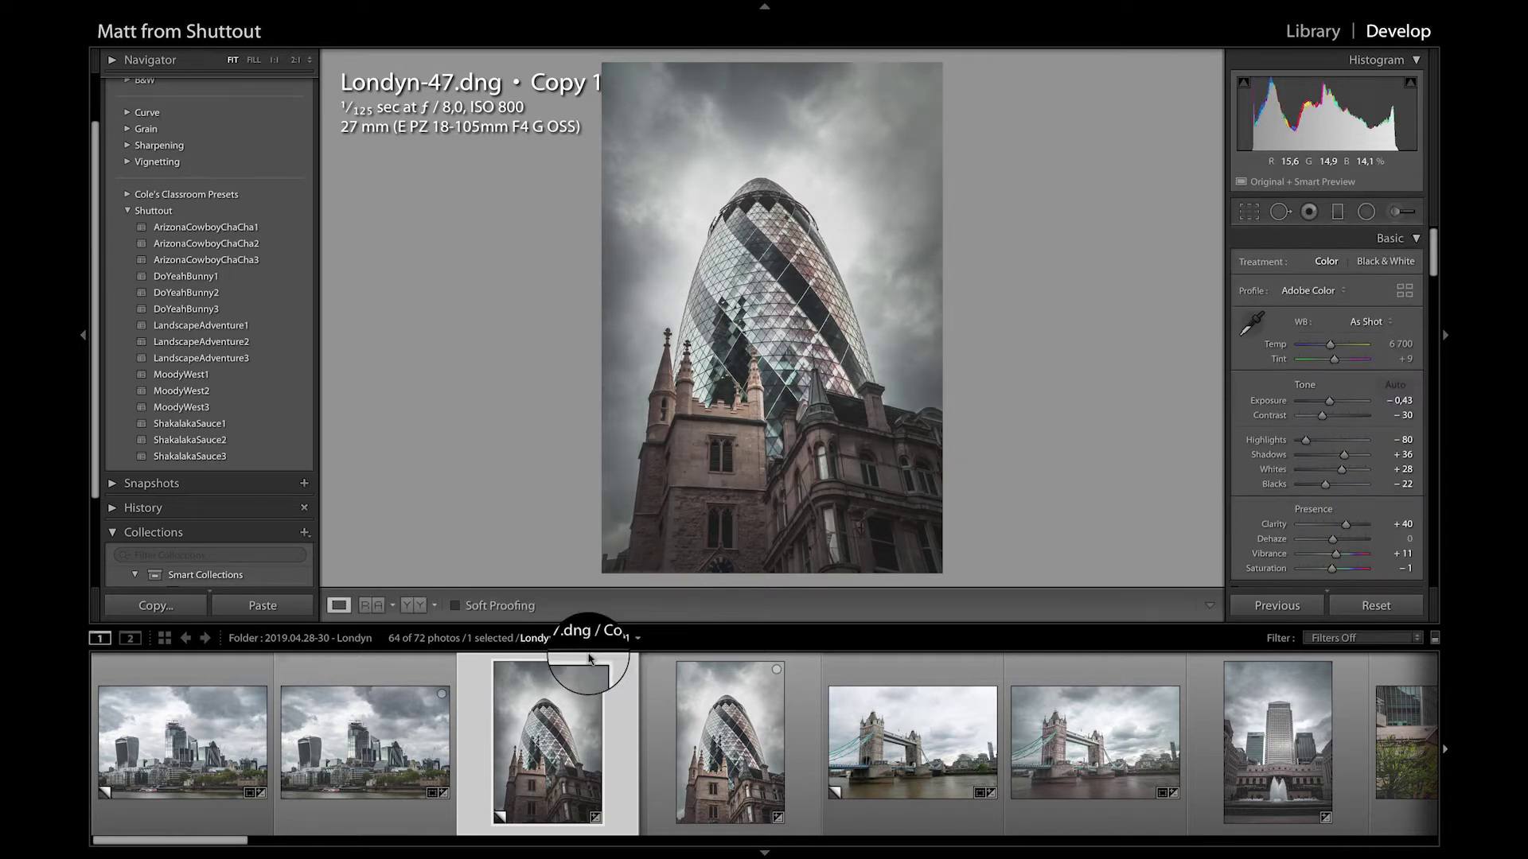
Enable lens profile corrections on the Gherkin copy and compare it with the Londyn-47.dng version
{"action": "left_click", "coordinate": [718, 756]}
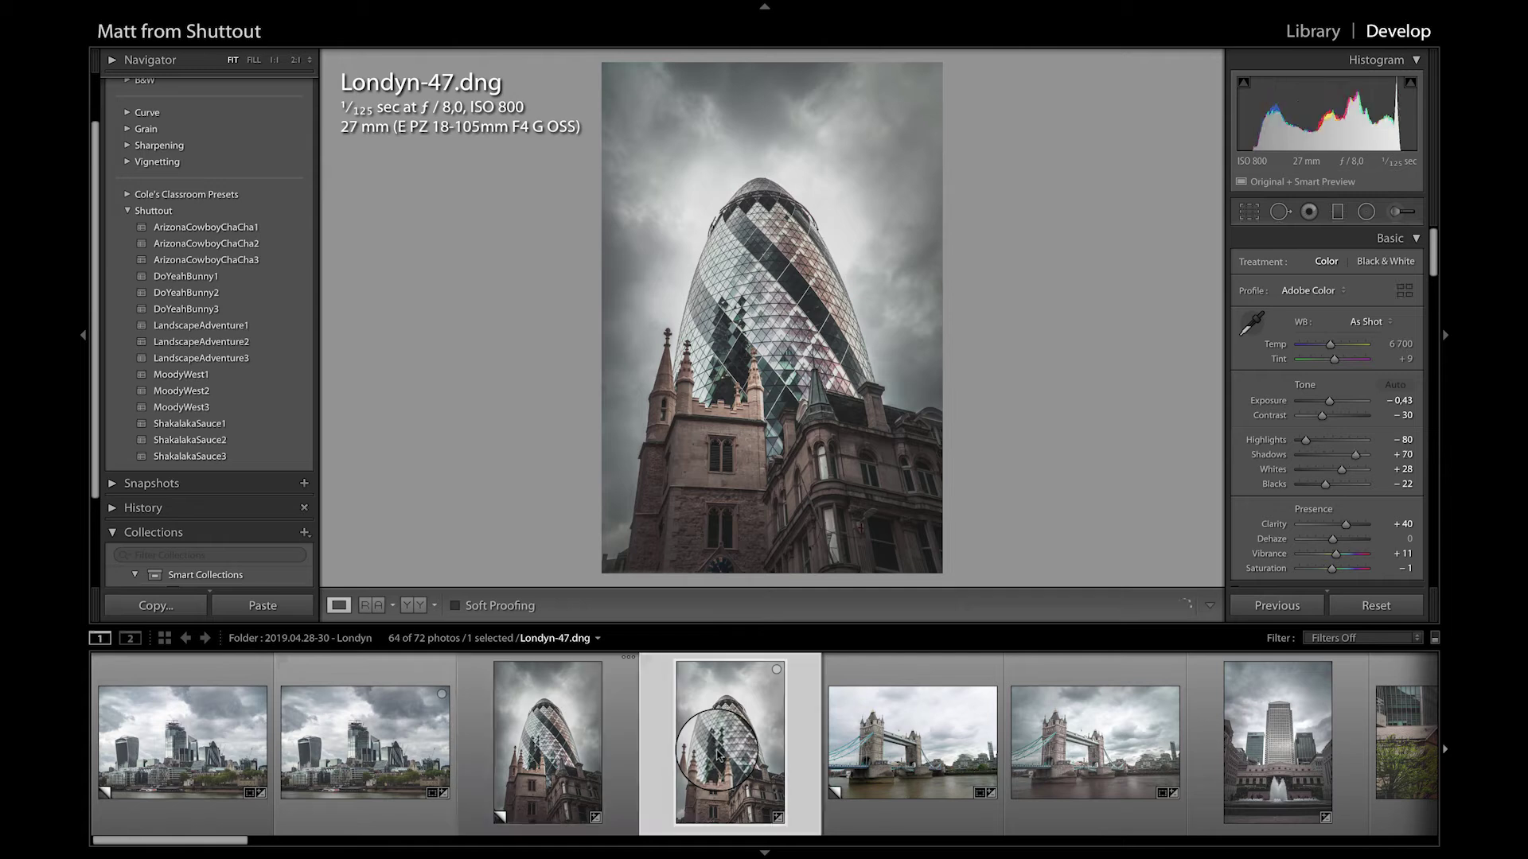
{"action": "left_click", "coordinate": [597, 756]}
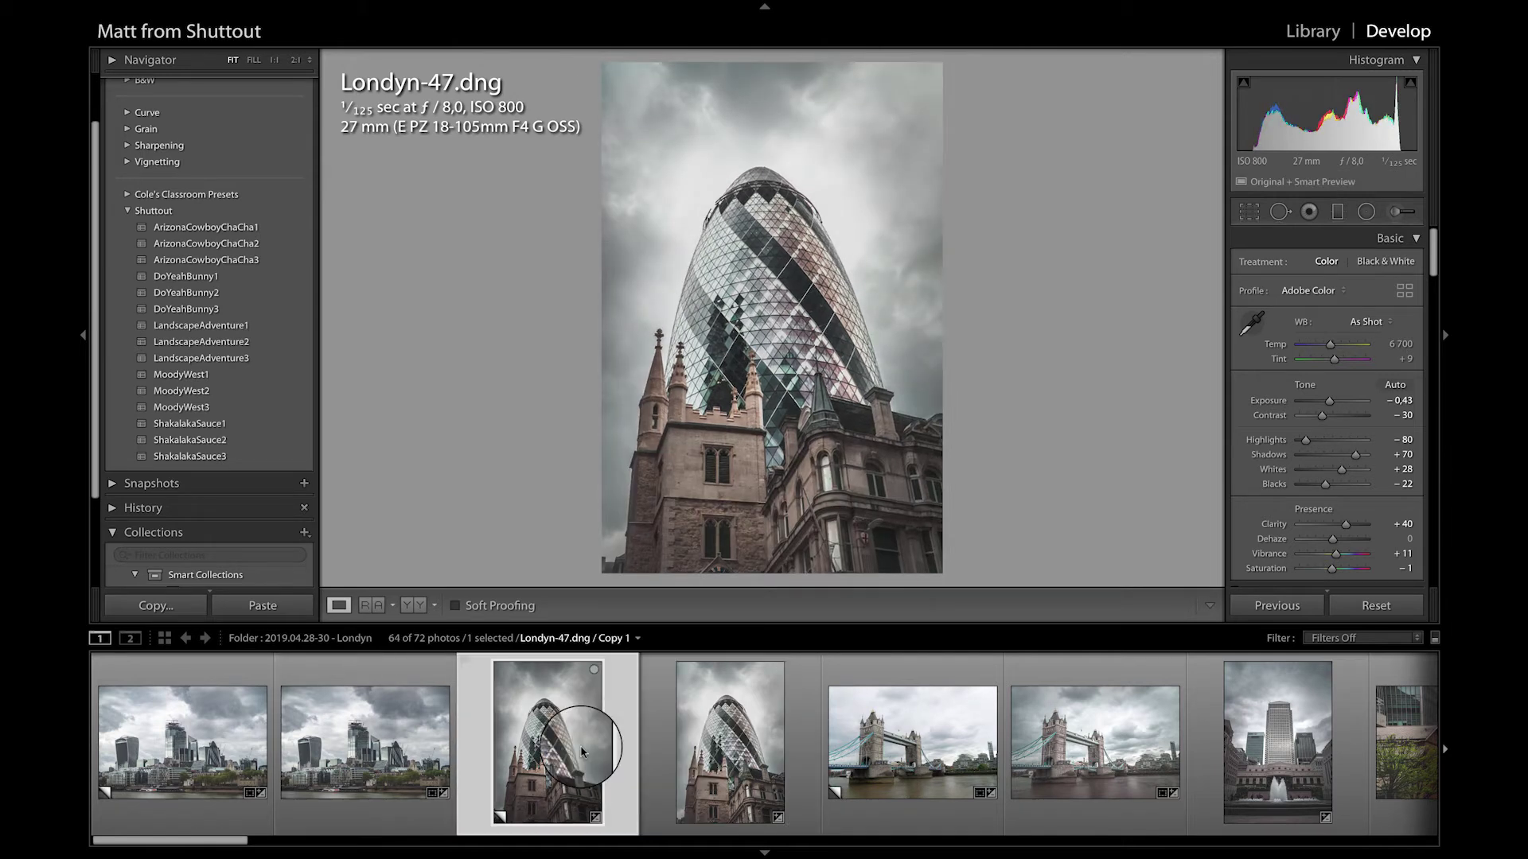
{"action": "scroll", "coordinate": [1342, 471], "scroll_direction": "down", "scroll_amount": 10}
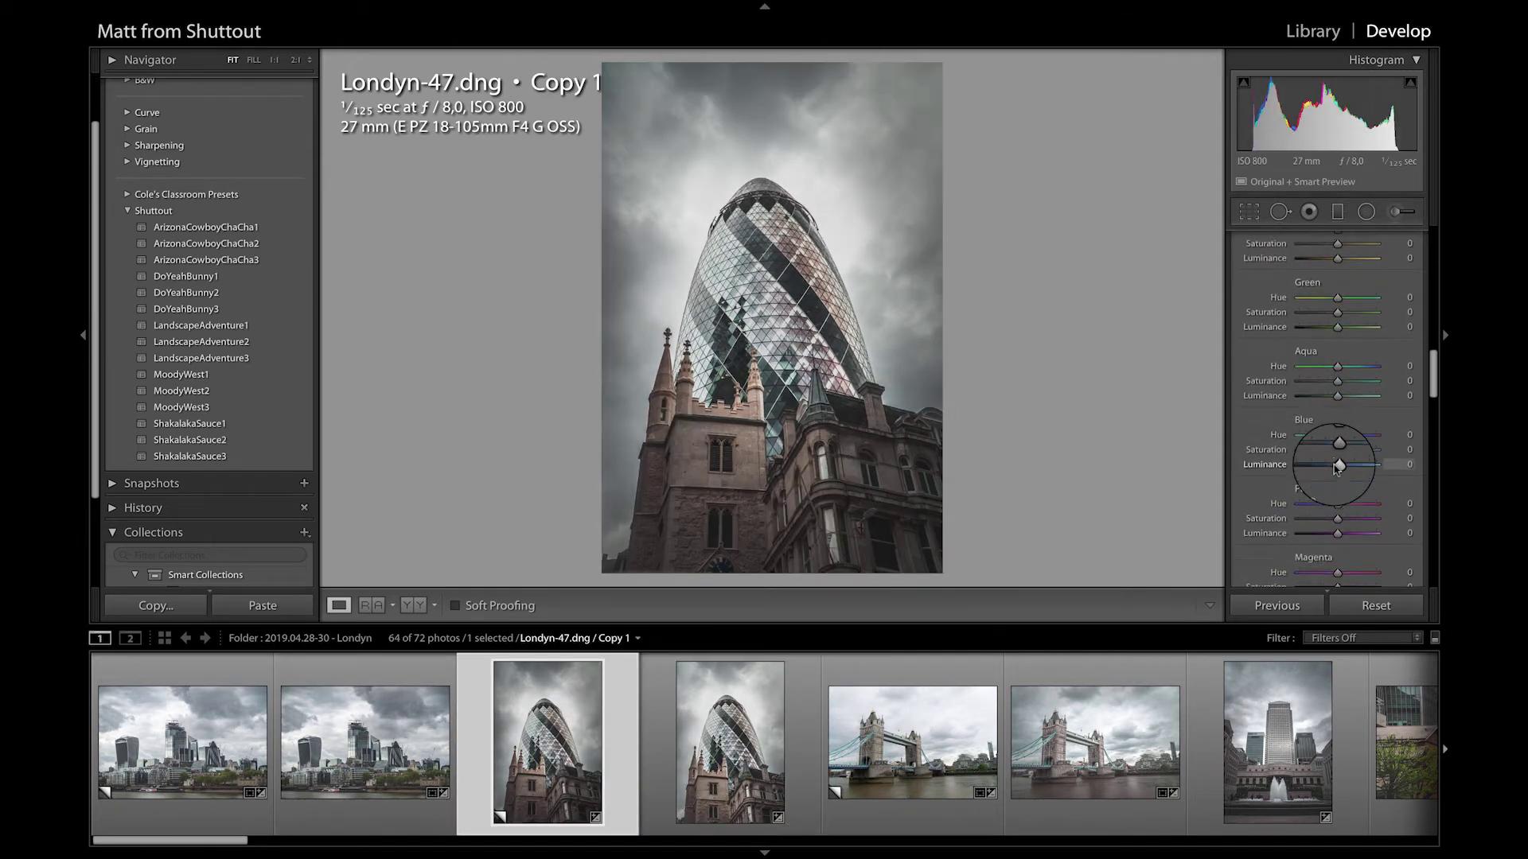
{"action": "scroll", "coordinate": [1333, 465], "scroll_direction": "down", "scroll_amount": 6}
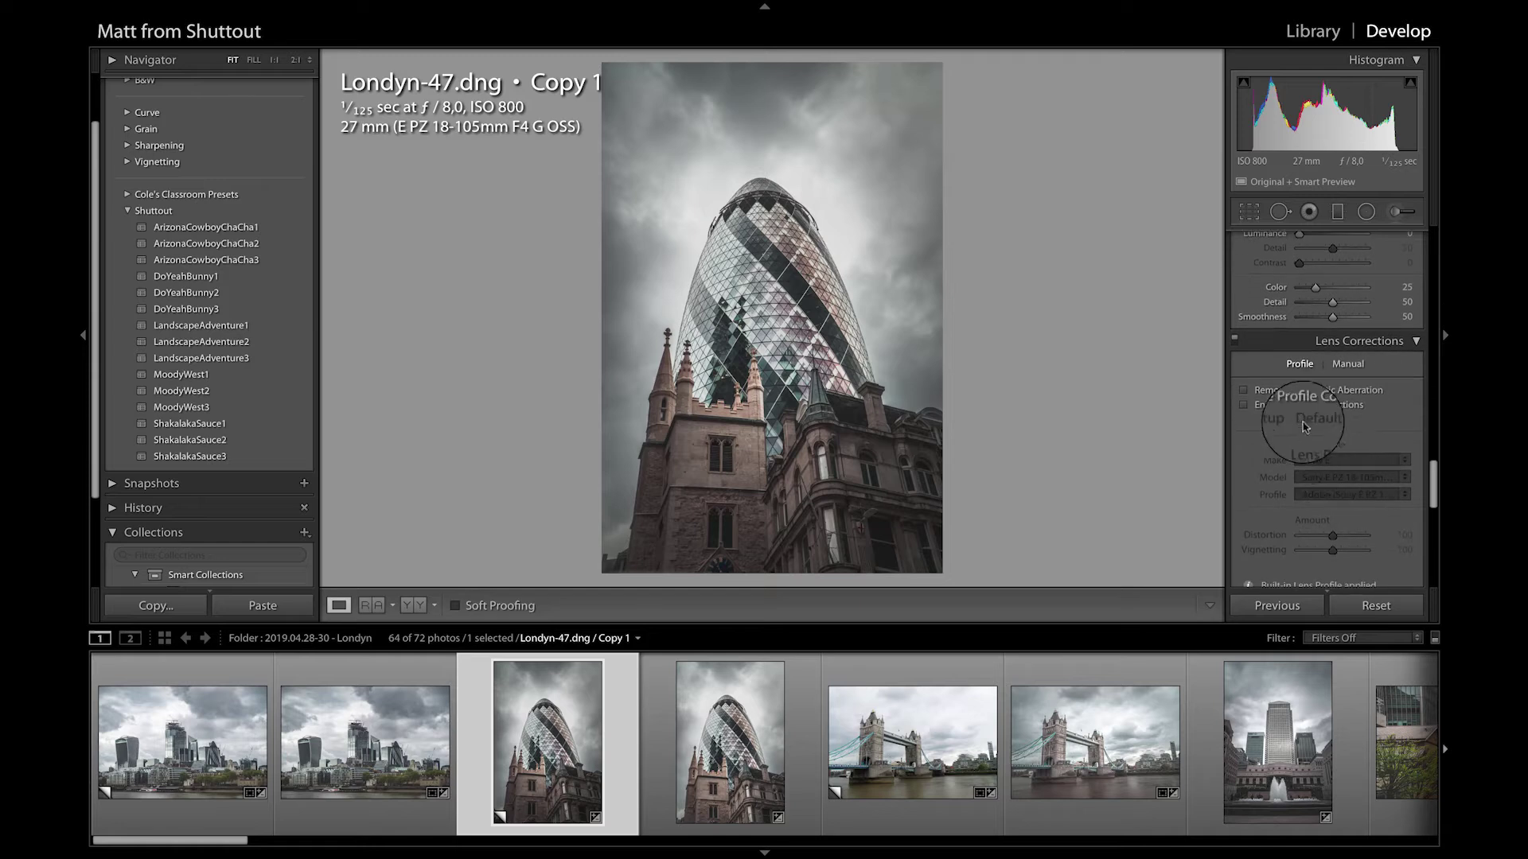
{"action": "left_click", "coordinate": [1244, 404]}
{"action": "left_click", "coordinate": [734, 710]}
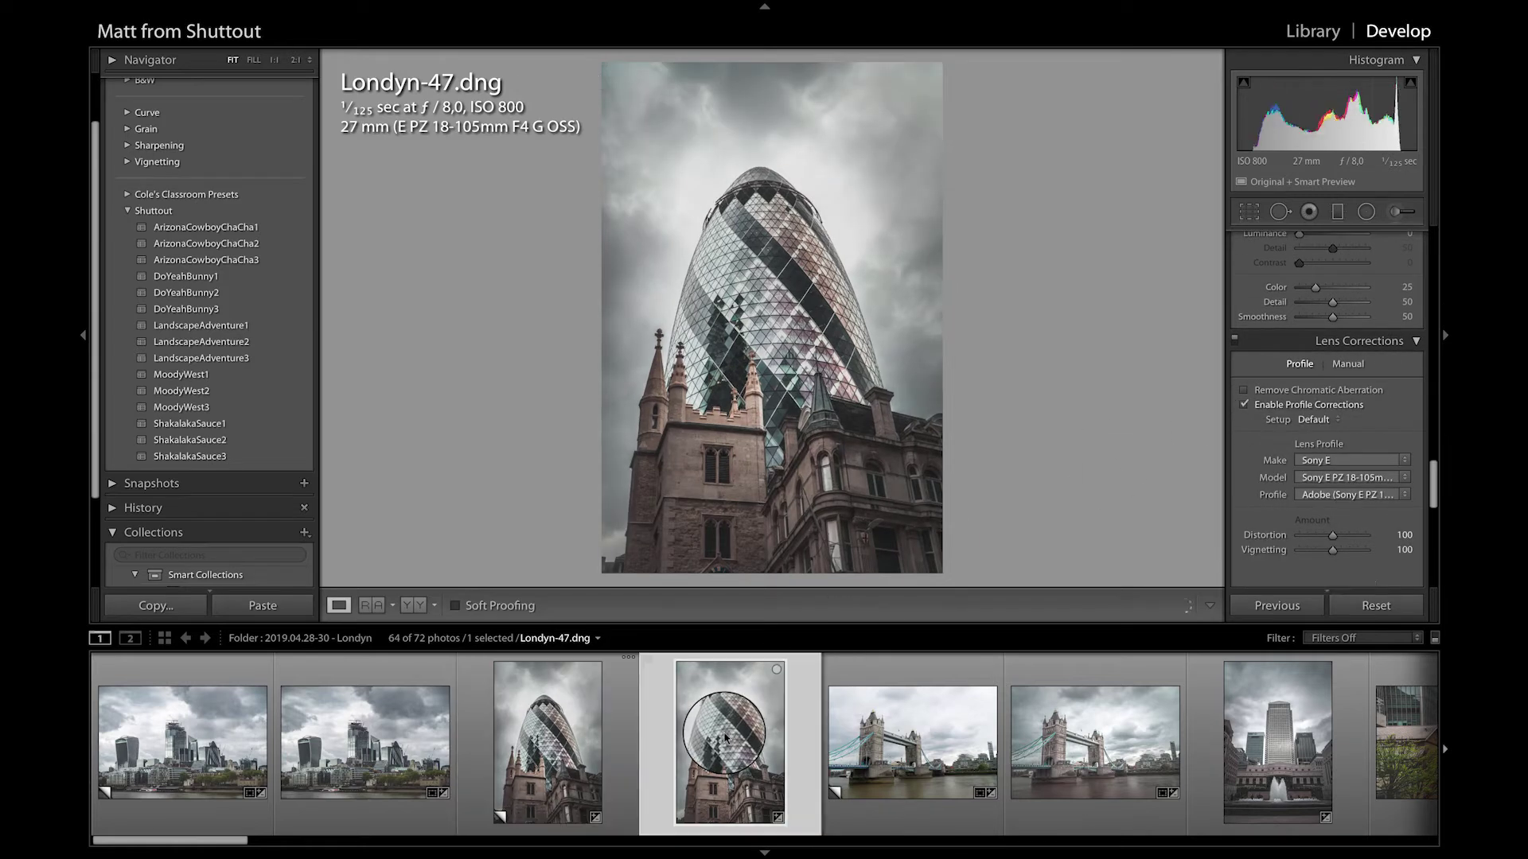
{"action": "left_click", "coordinate": [557, 752]}
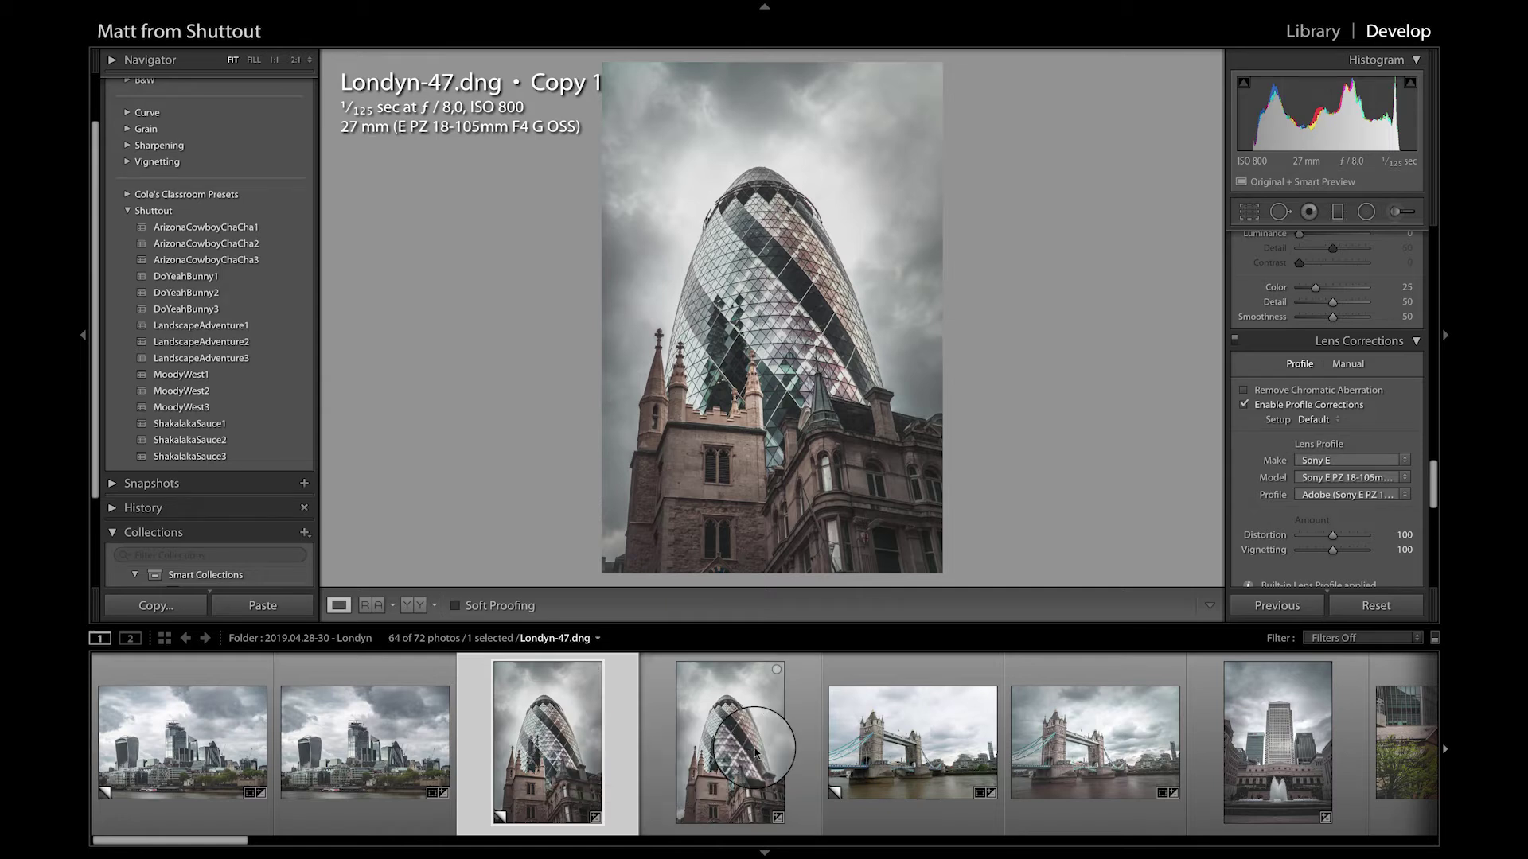
Apply the MoodyWest1 preset to the Londyn-43.dng copy of Tower Bridge and set Shadows to +100
{"action": "left_click", "coordinate": [891, 744]}
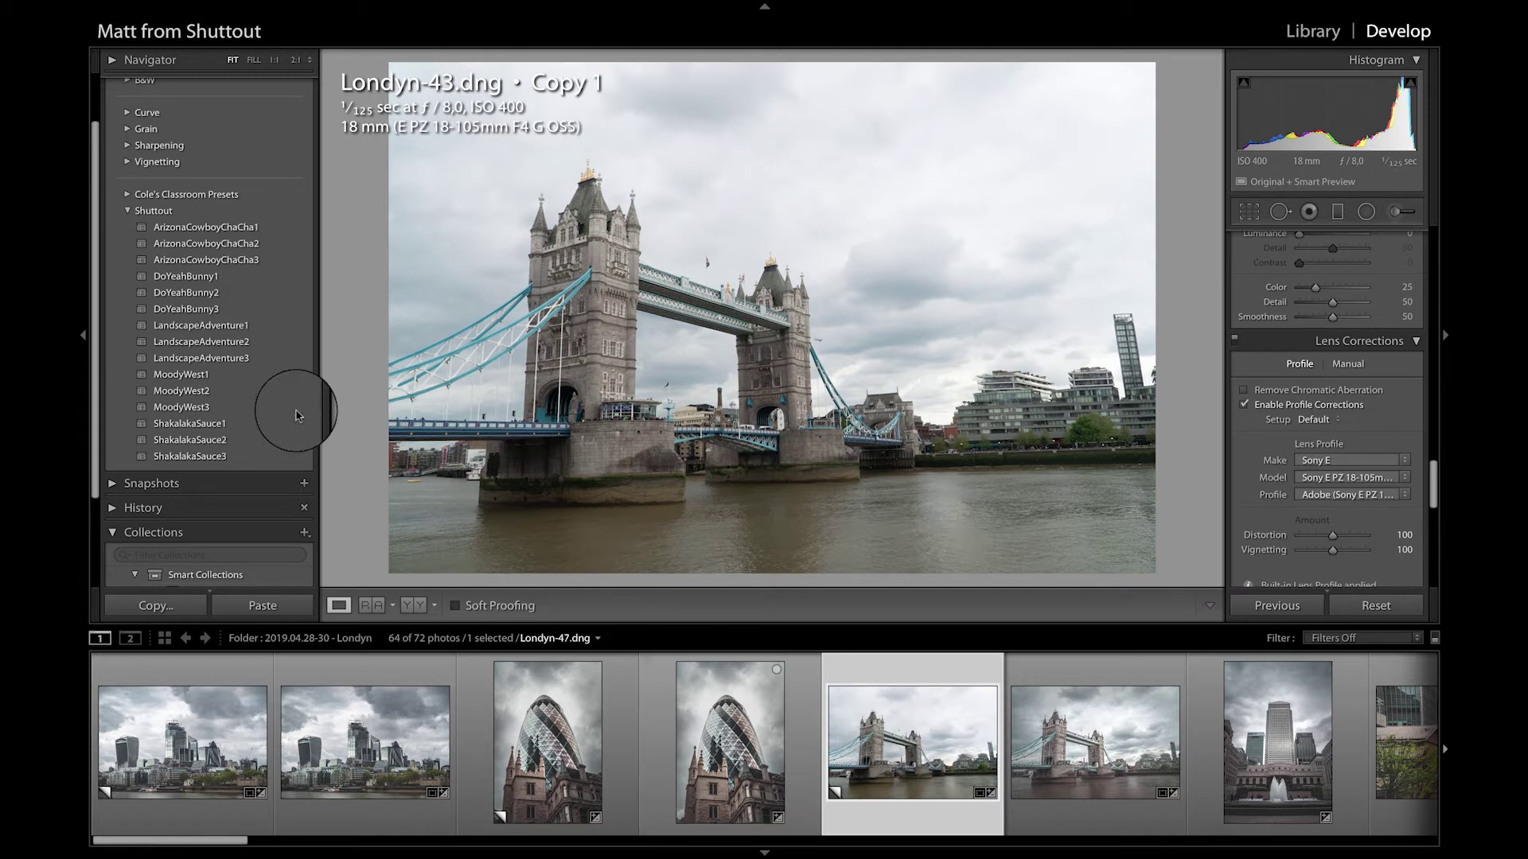
{"action": "left_click", "coordinate": [202, 376]}
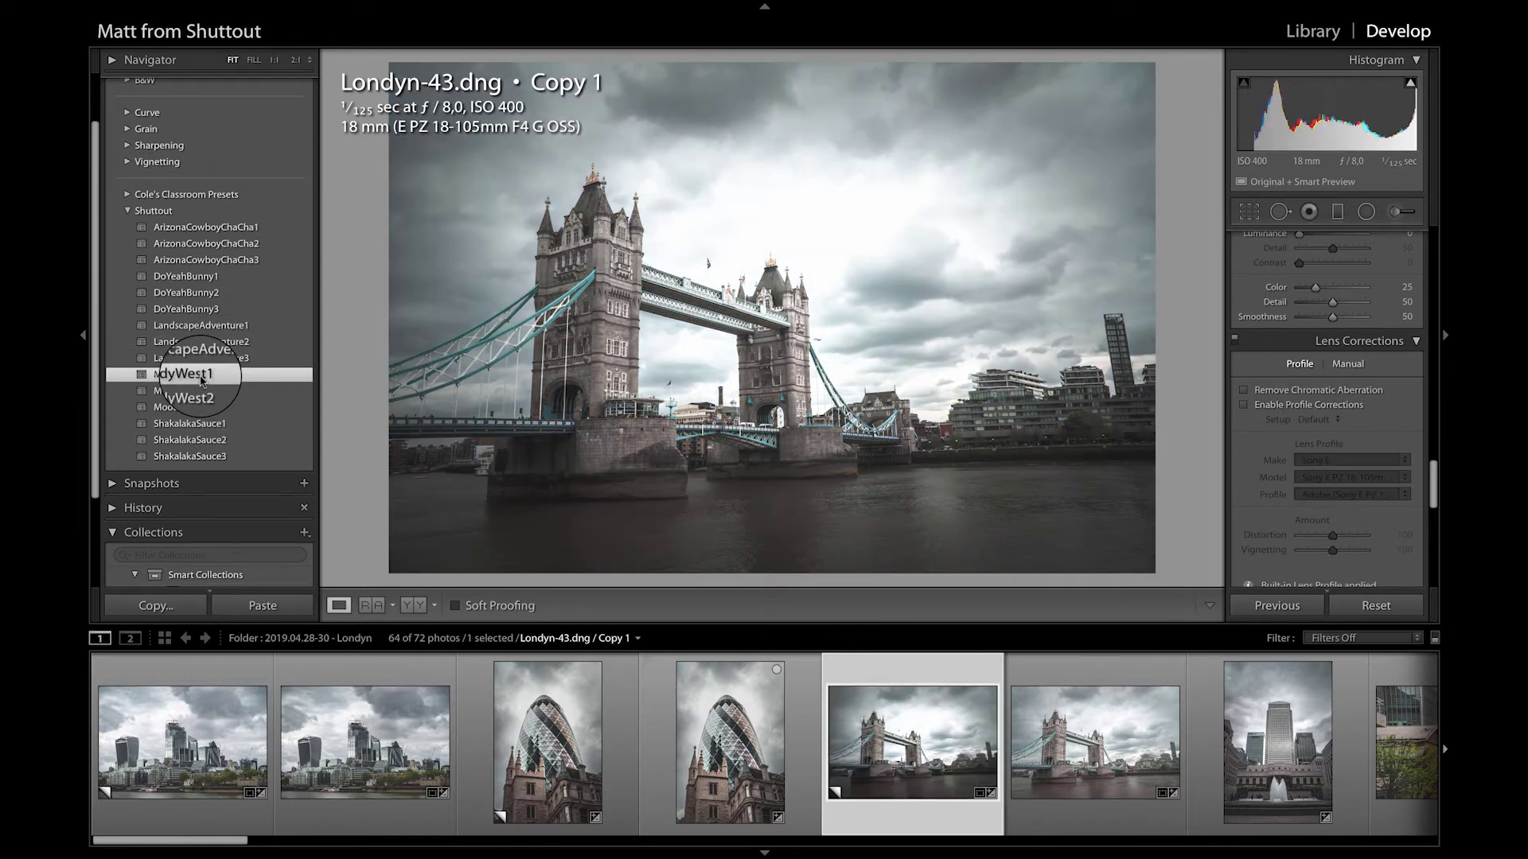
{"action": "scroll", "coordinate": [1289, 358], "scroll_direction": "up", "scroll_amount": 10}
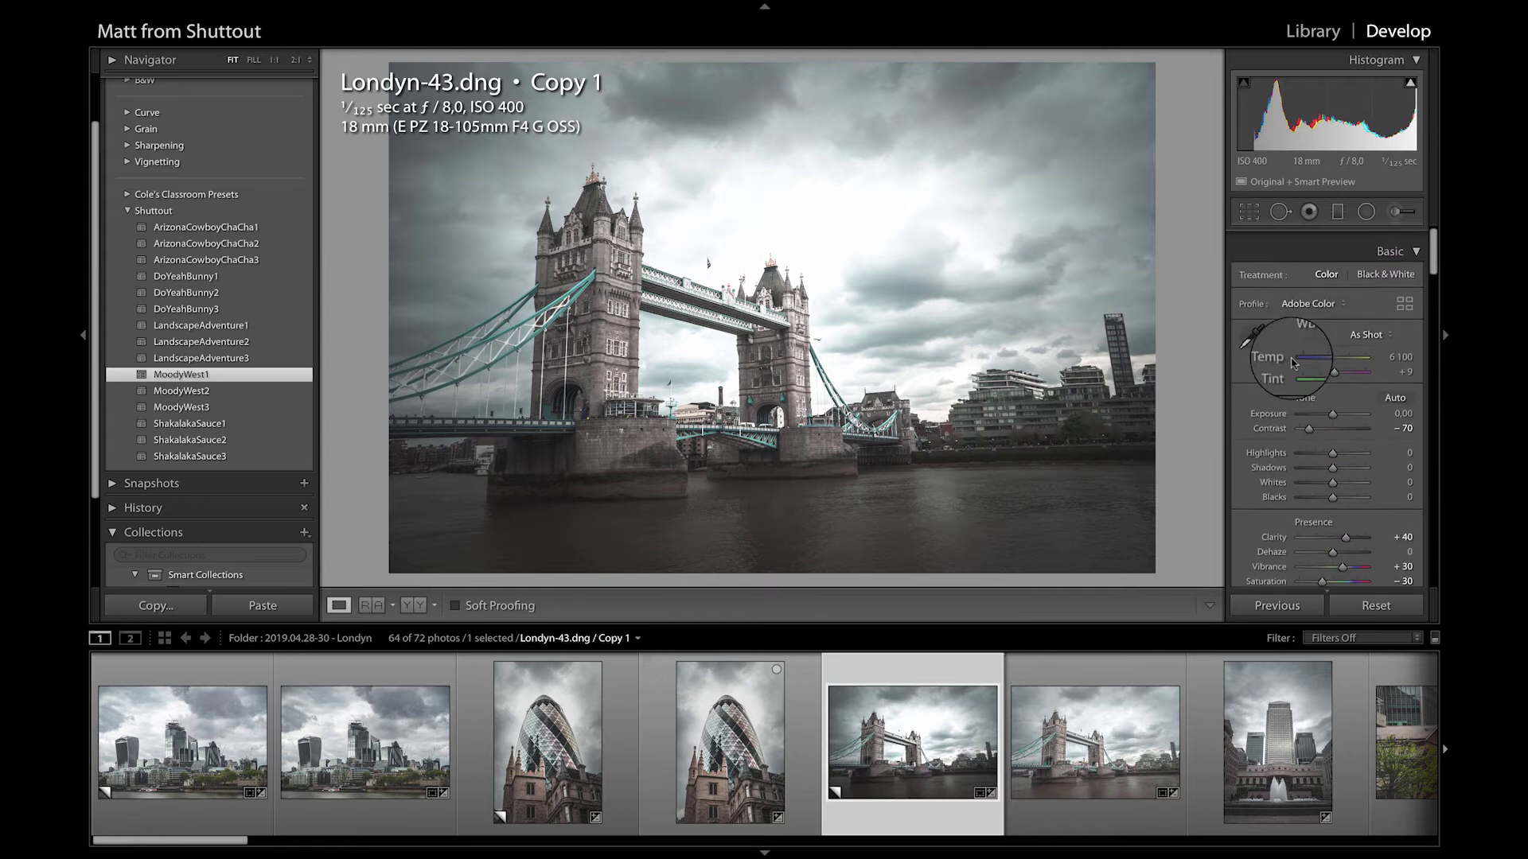
{"action": "left_click_drag", "start_coordinate": [1333, 458], "coordinate": [1393, 461]}
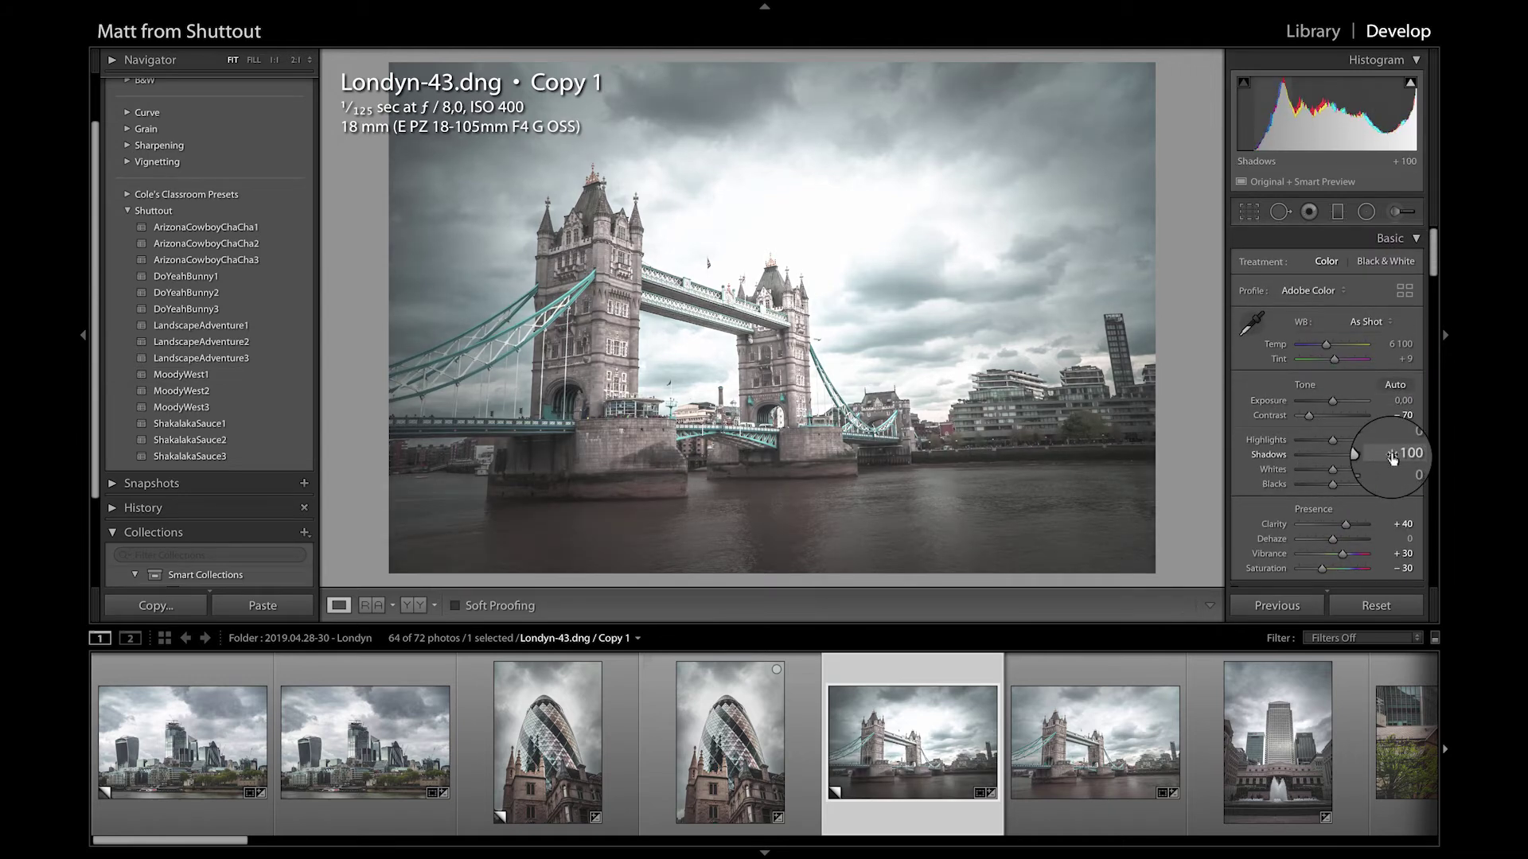
Set the rounder radial filter on the Tower Bridge copy to Exposure 1,11 and Highlights −63
{"action": "left_click", "coordinate": [1366, 212]}
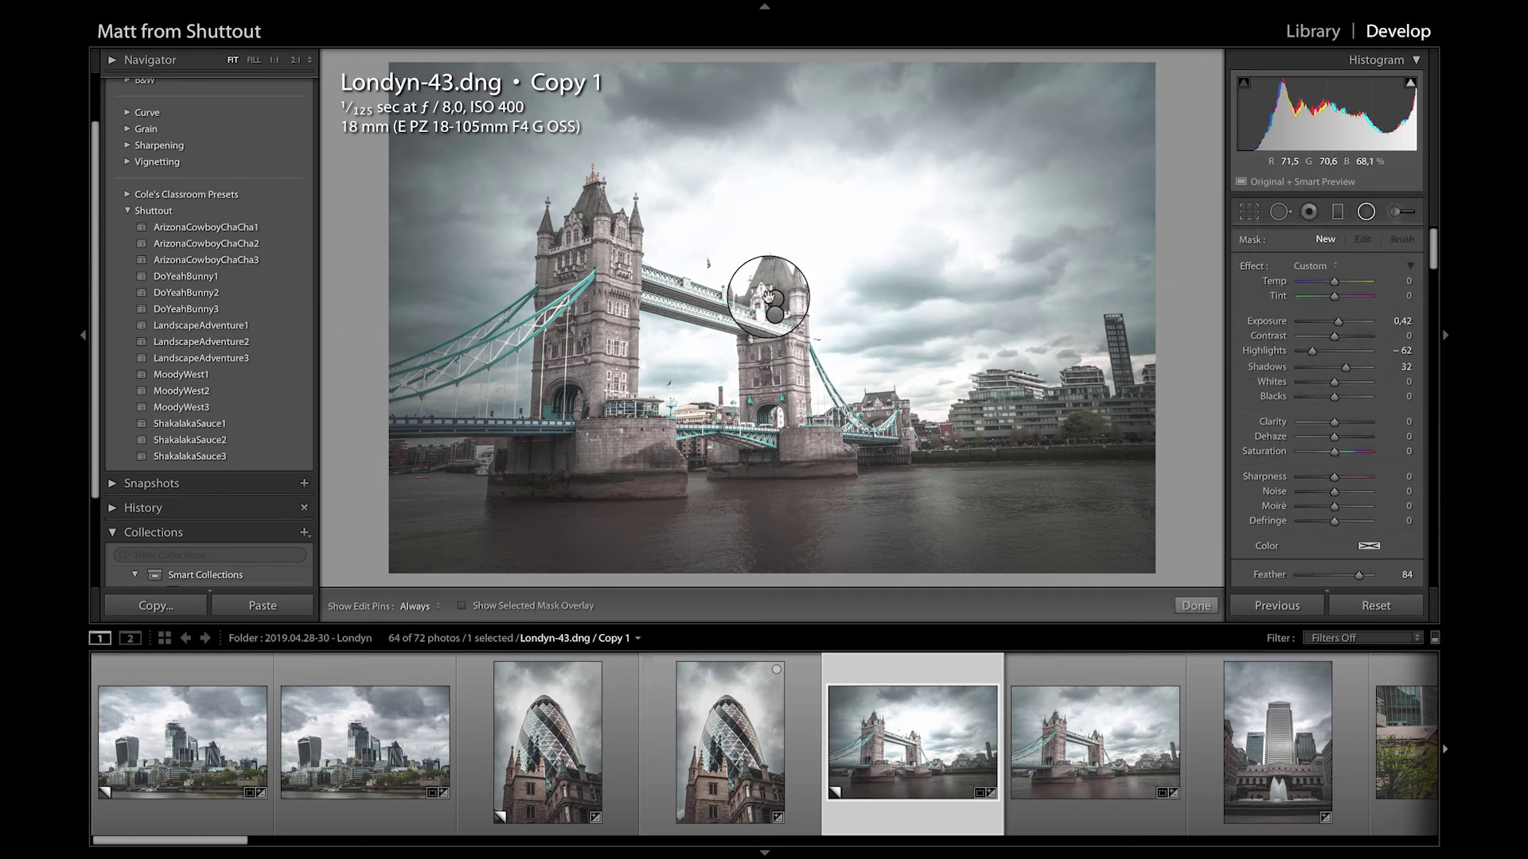
{"action": "double_click", "coordinate": [768, 296], "text": "ctrl"}
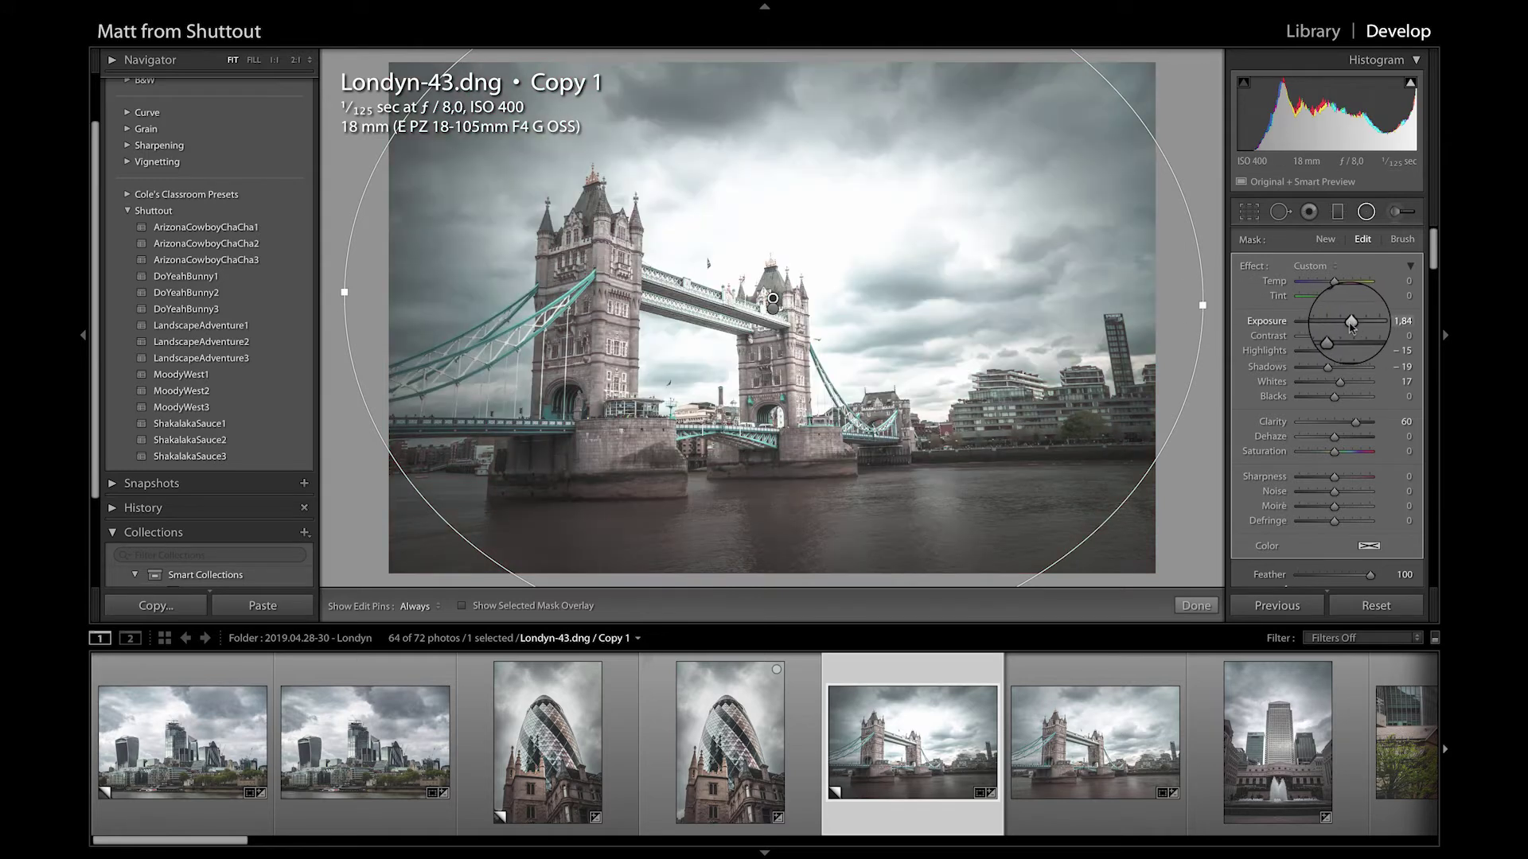
{"action": "left_click_drag", "start_coordinate": [1348, 326], "coordinate": [1345, 325]}
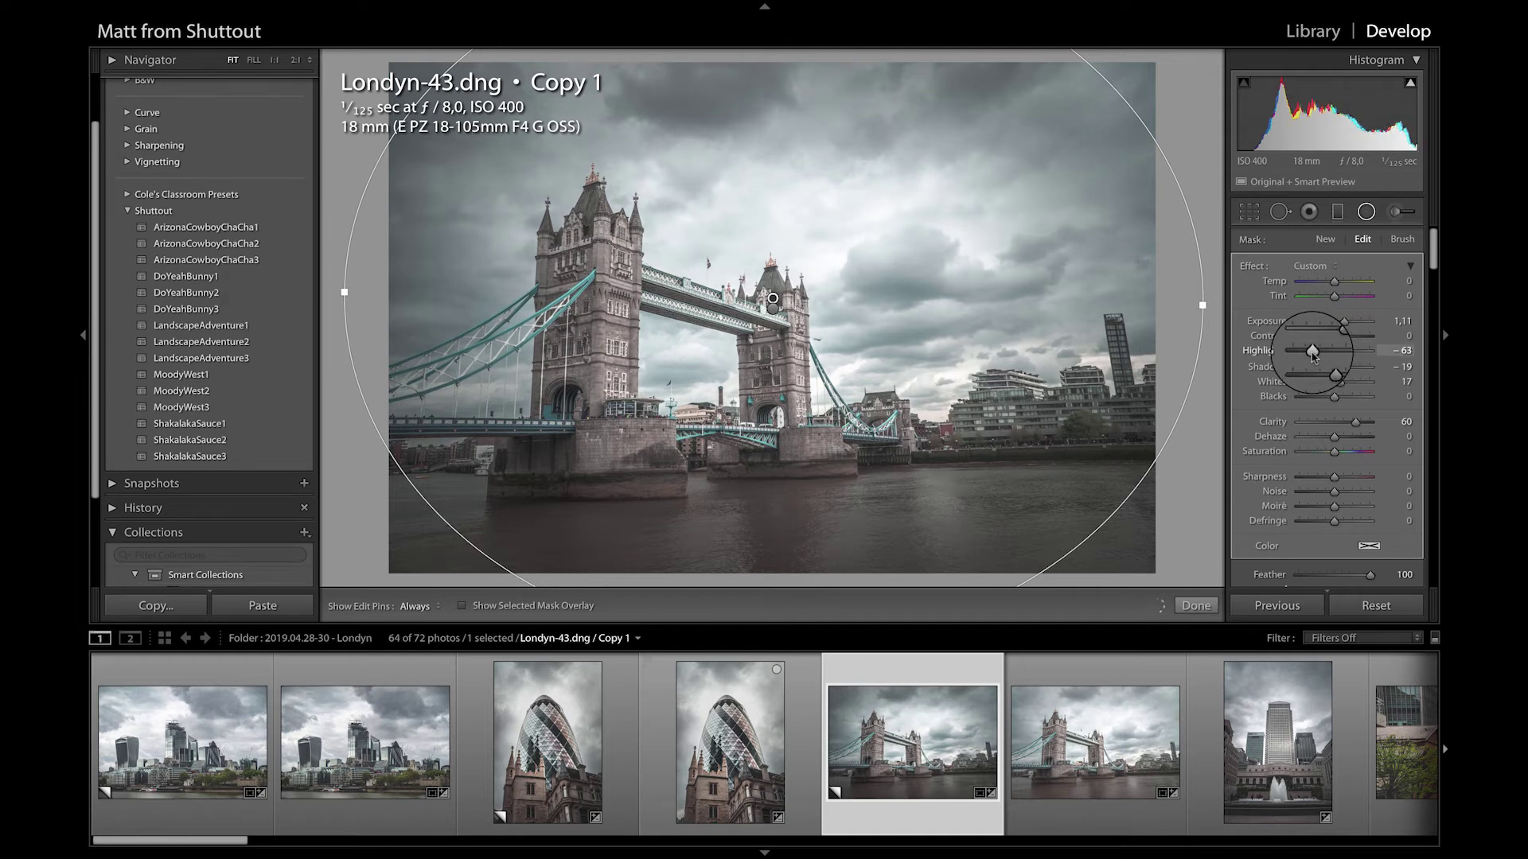
Set the flatter radial filter's Exposure to −1,18, using Londyn-43.dng for comparison, and finish the radial filter editing
{"action": "left_click", "coordinate": [772, 308]}
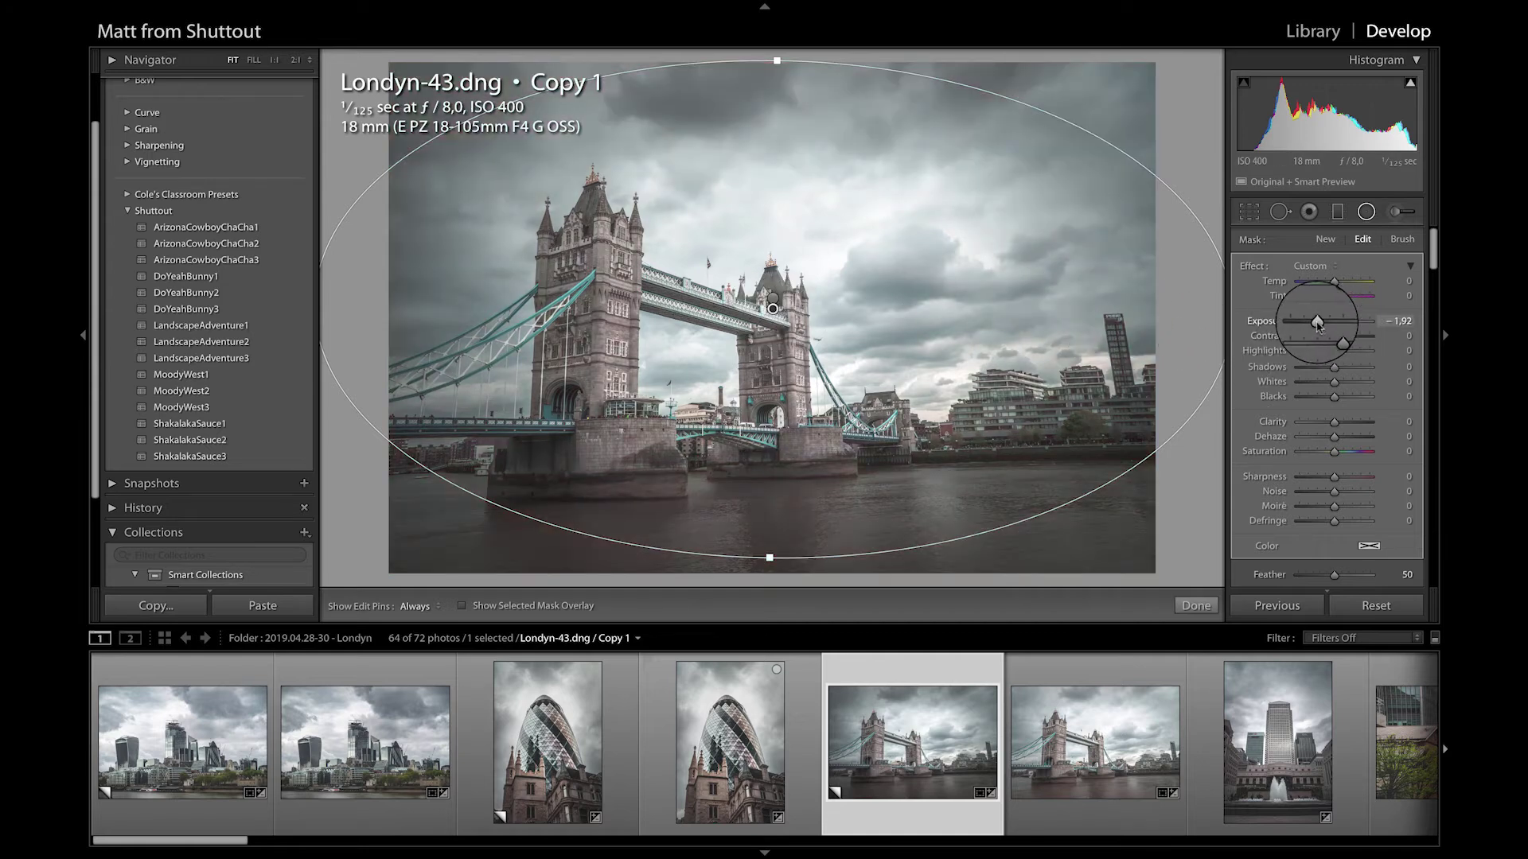
{"action": "left_click_drag", "start_coordinate": [1319, 326], "coordinate": [1311, 326]}
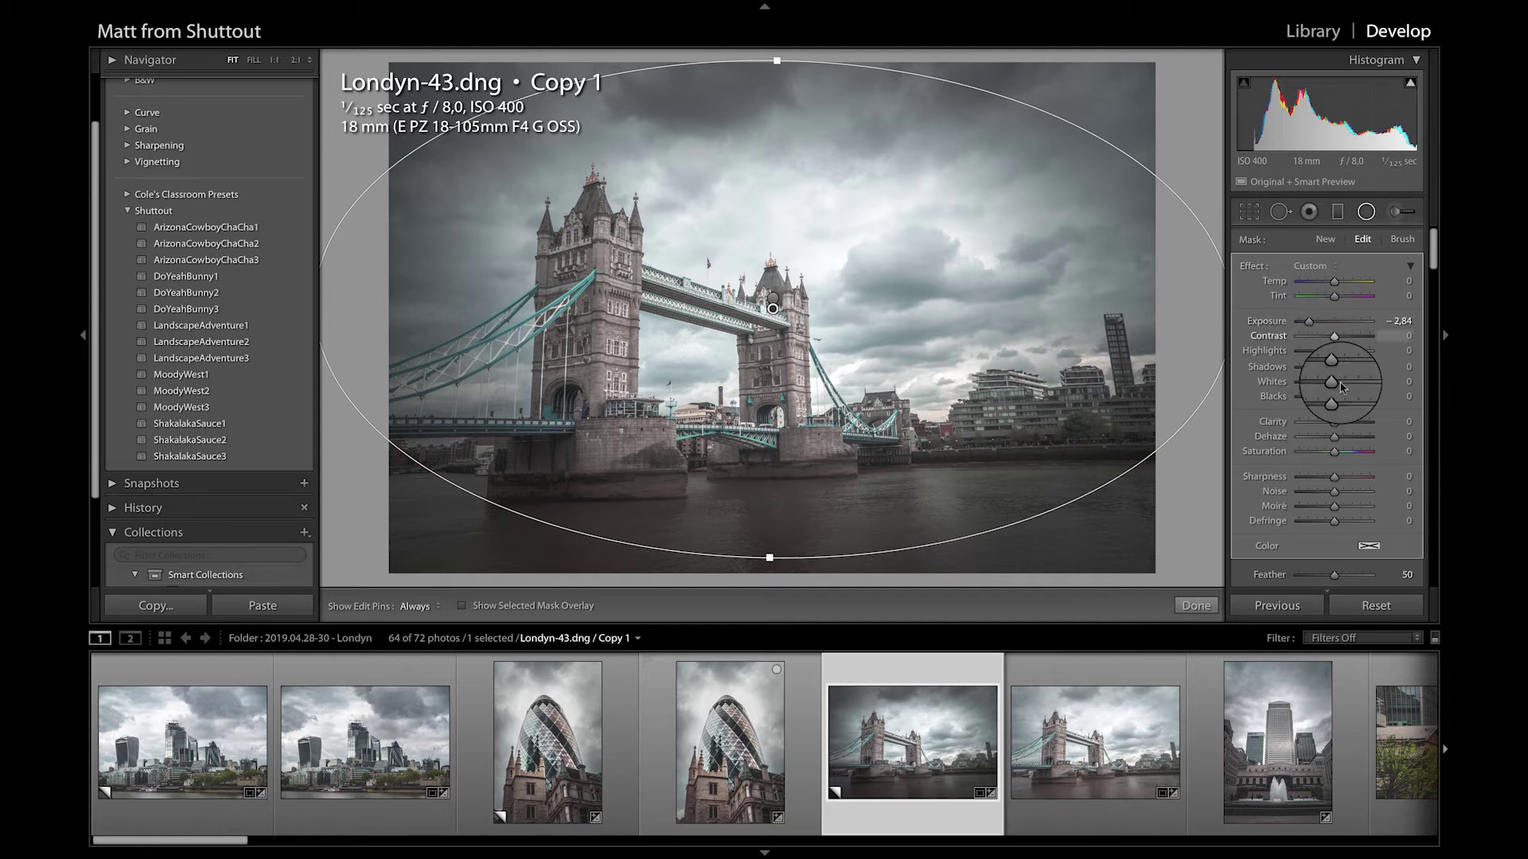
{"action": "left_click", "coordinate": [1036, 748]}
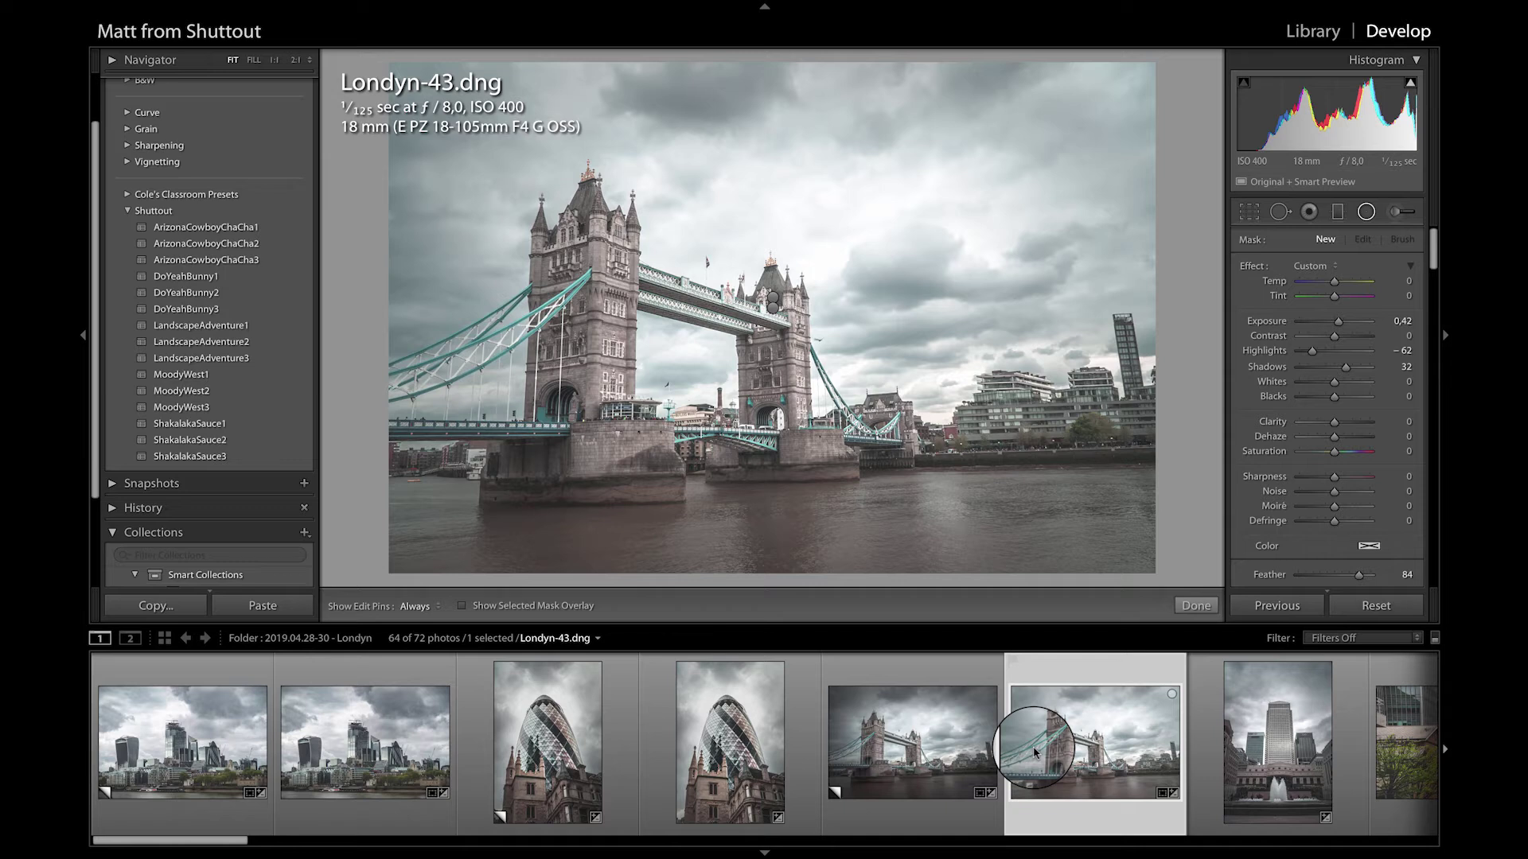
{"action": "left_click", "coordinate": [897, 736]}
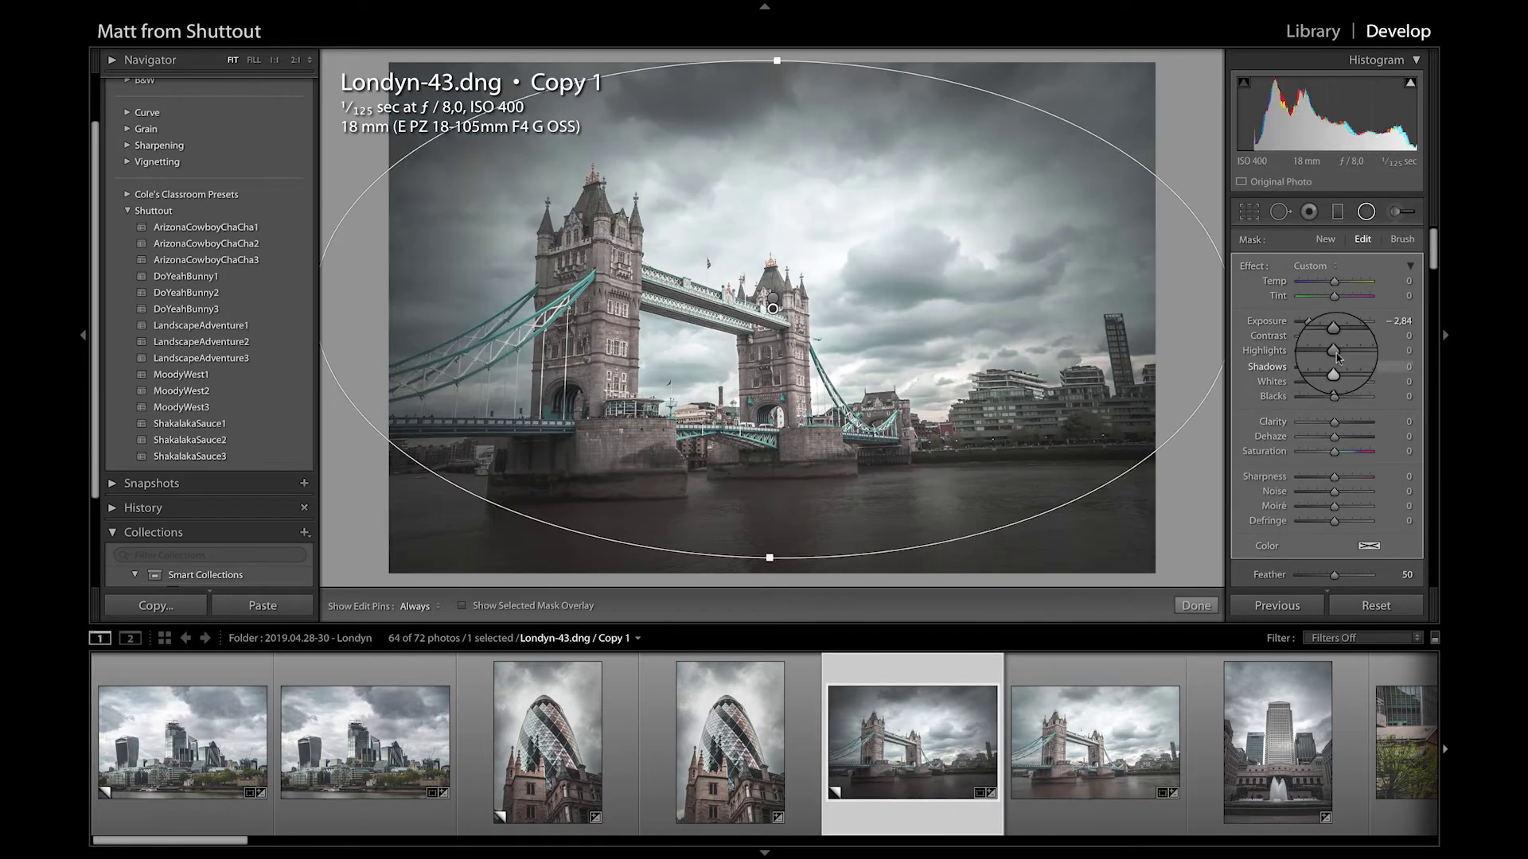
{"action": "left_click_drag", "start_coordinate": [1312, 328], "coordinate": [1326, 327]}
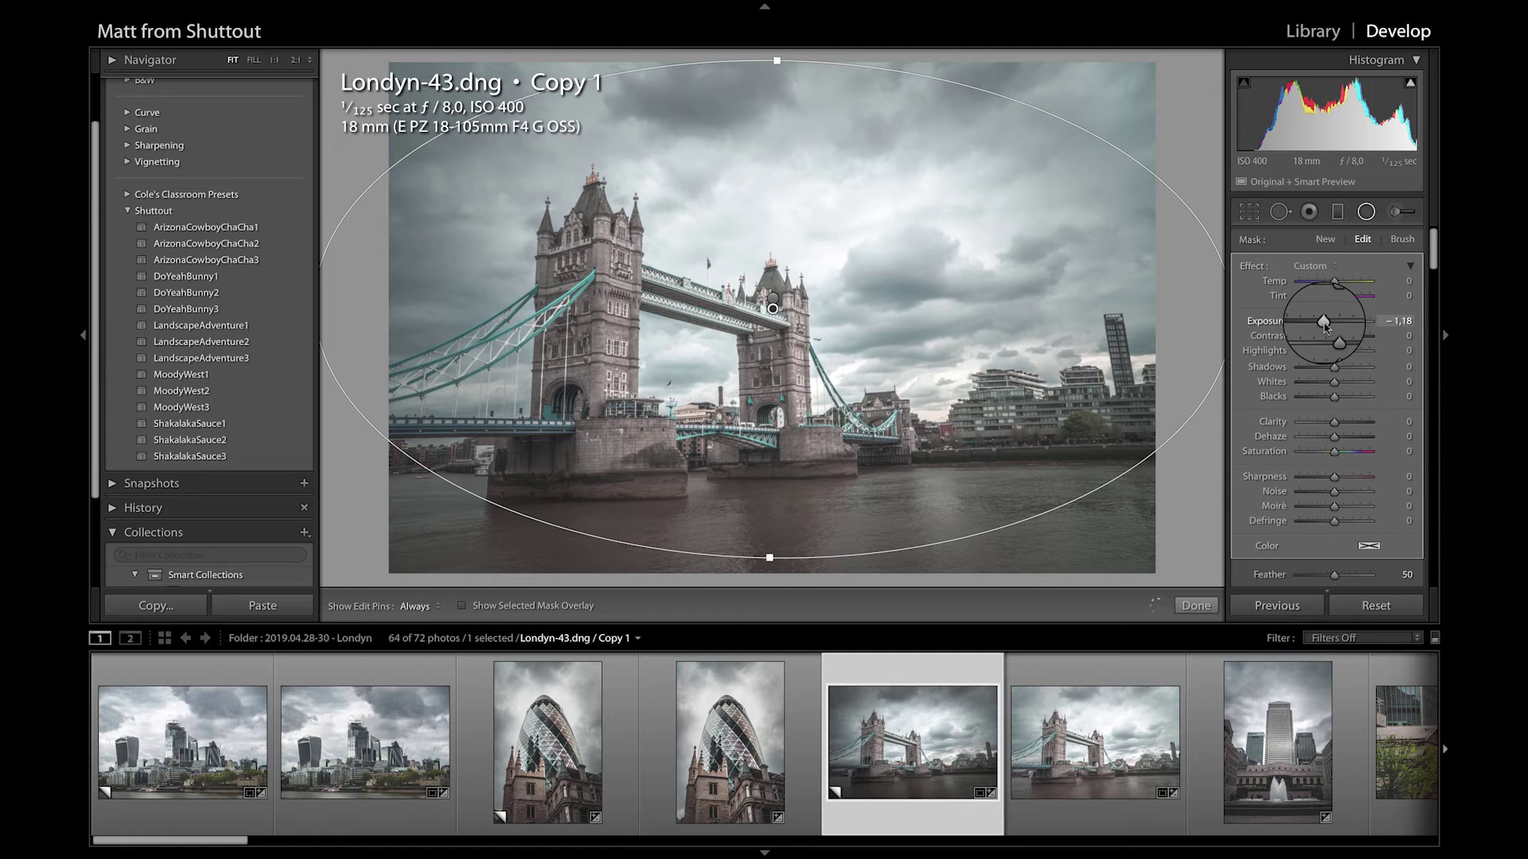
{"action": "left_click", "coordinate": [1194, 607]}
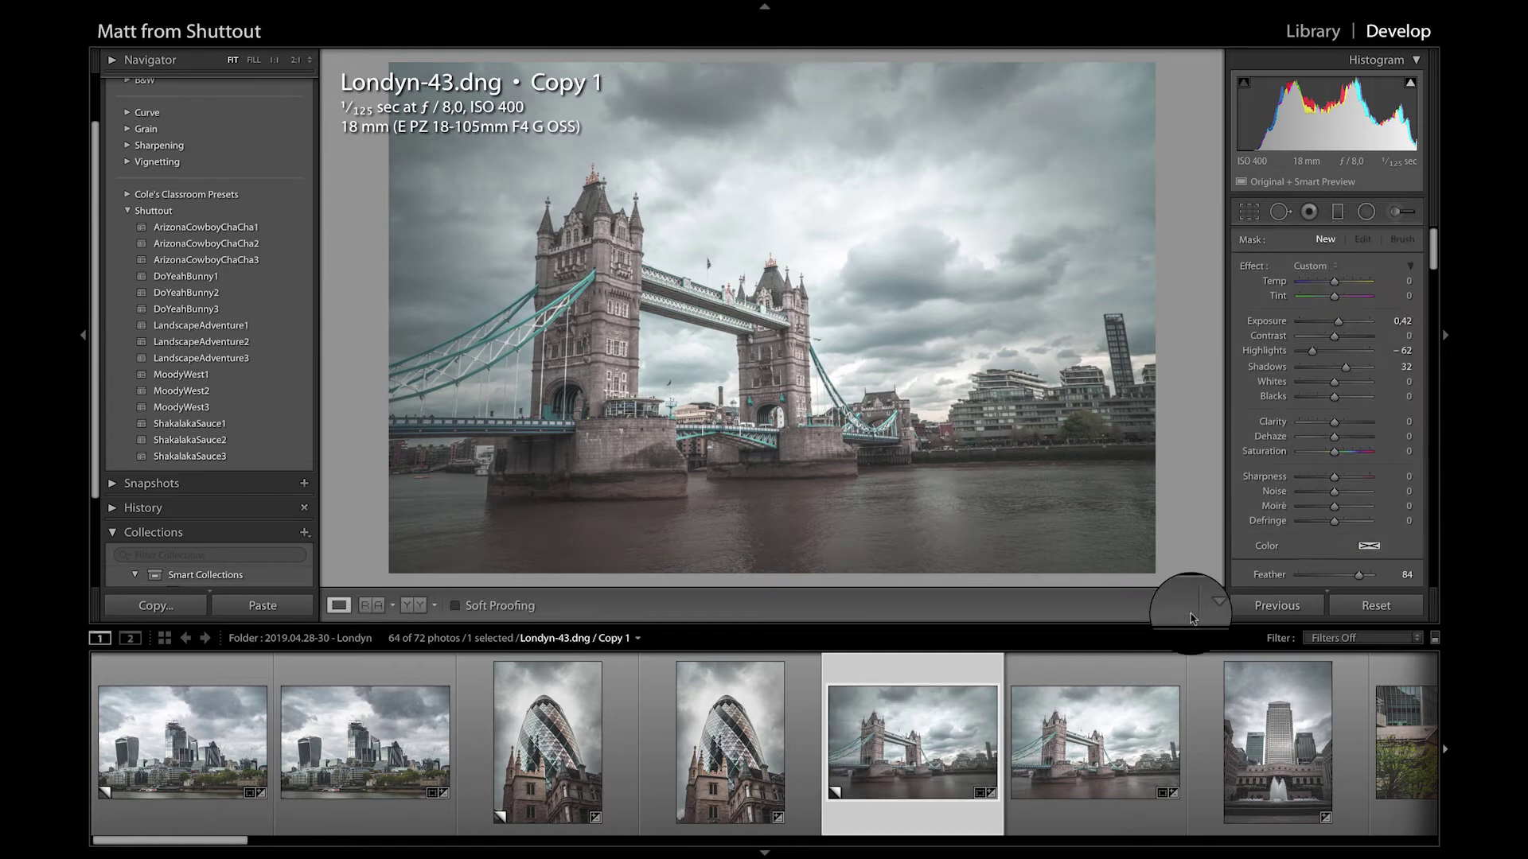
Review the unedited Before views of Londyn-43.dng, Londyn-47.dng and Londyn-34.dng against their edited versions
{"action": "left_click", "coordinate": [1077, 760]}
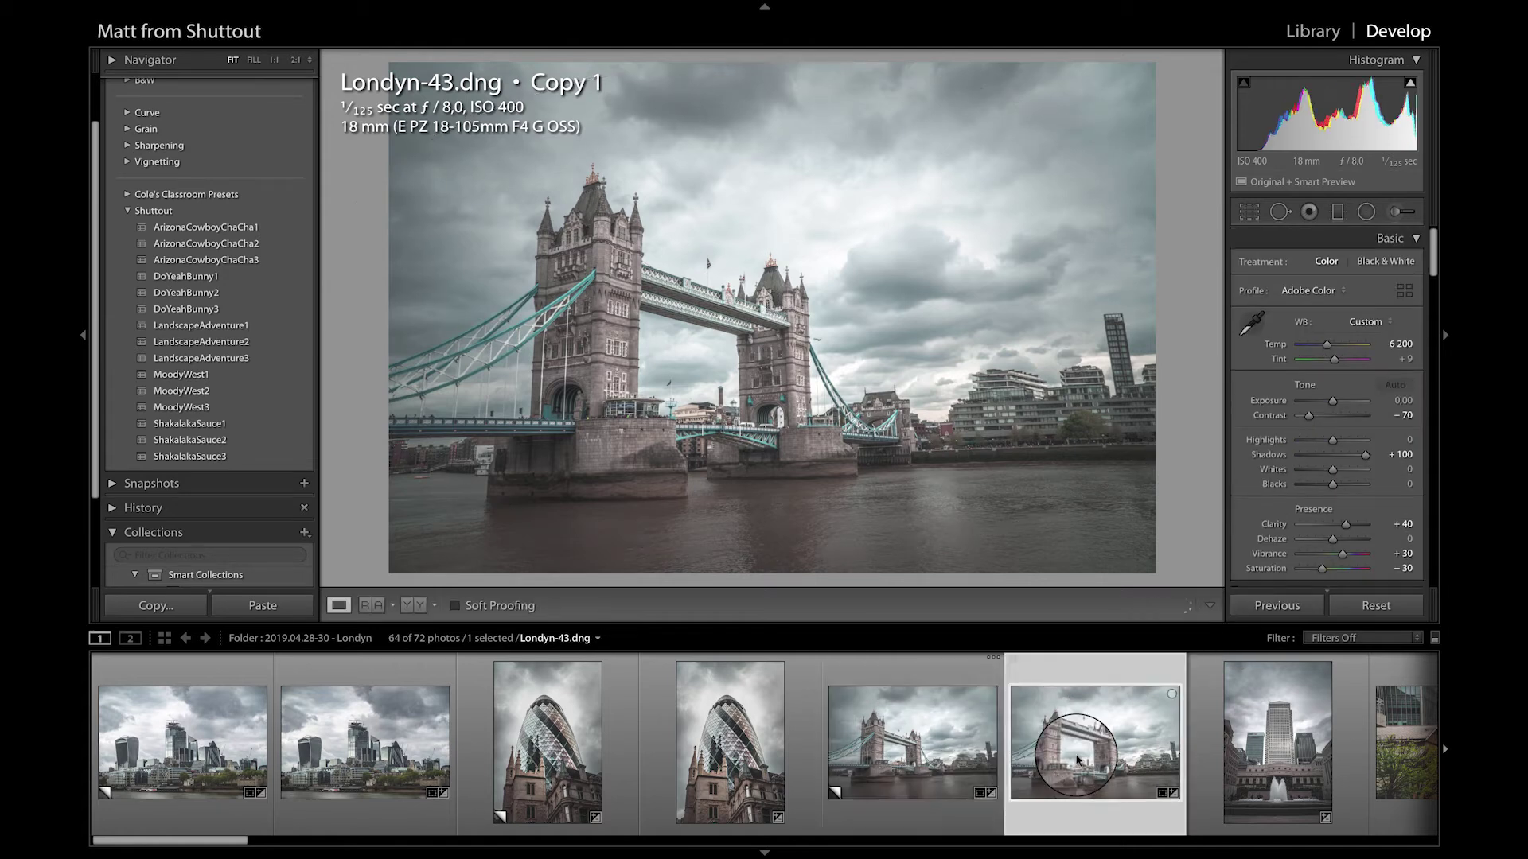
{"action": "key", "text": "backslash"}
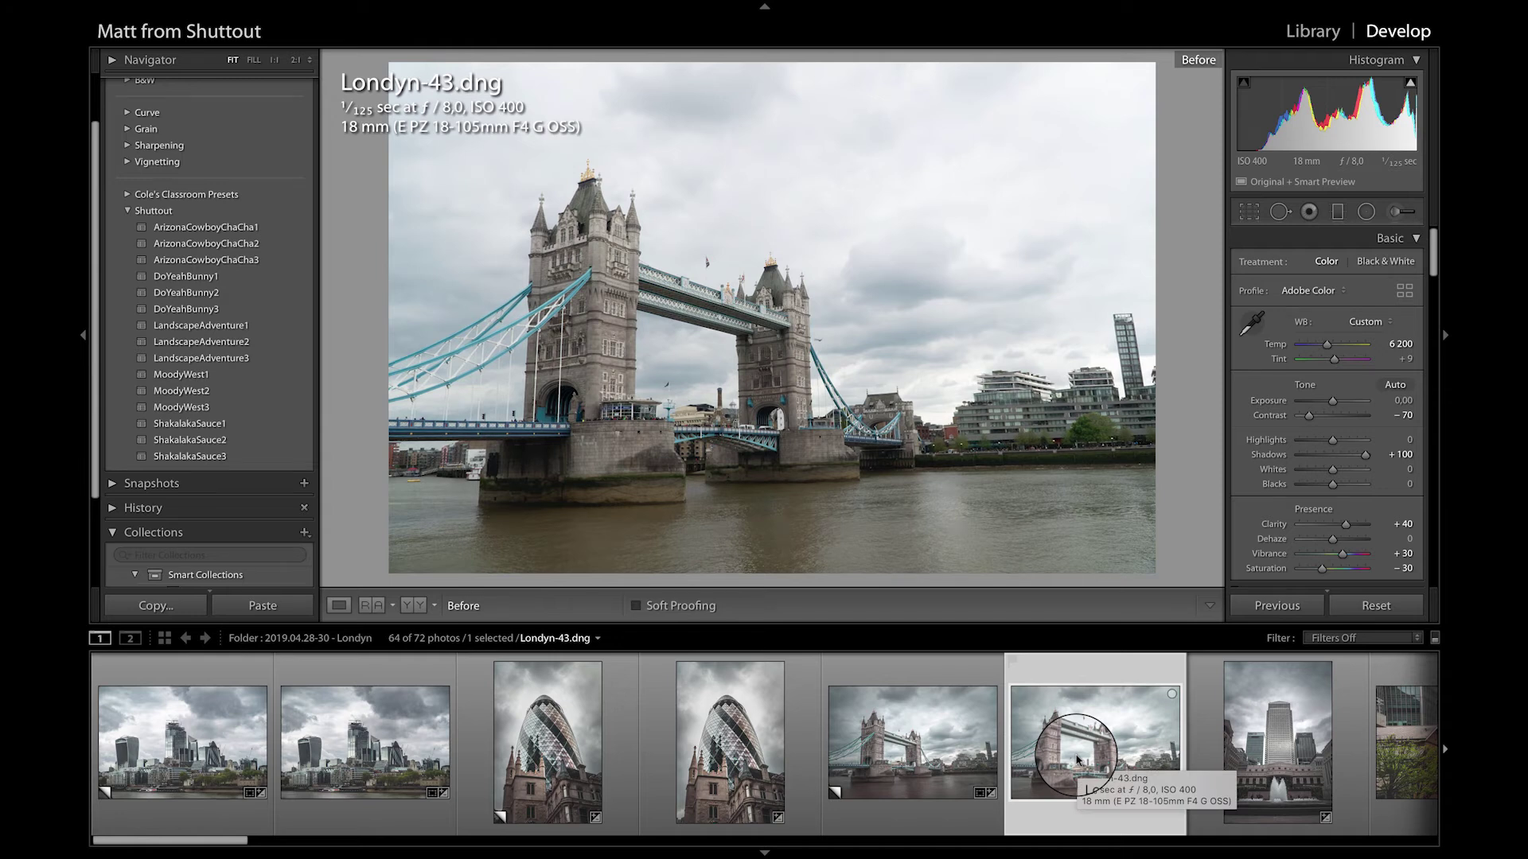
{"action": "left_click", "coordinate": [708, 760]}
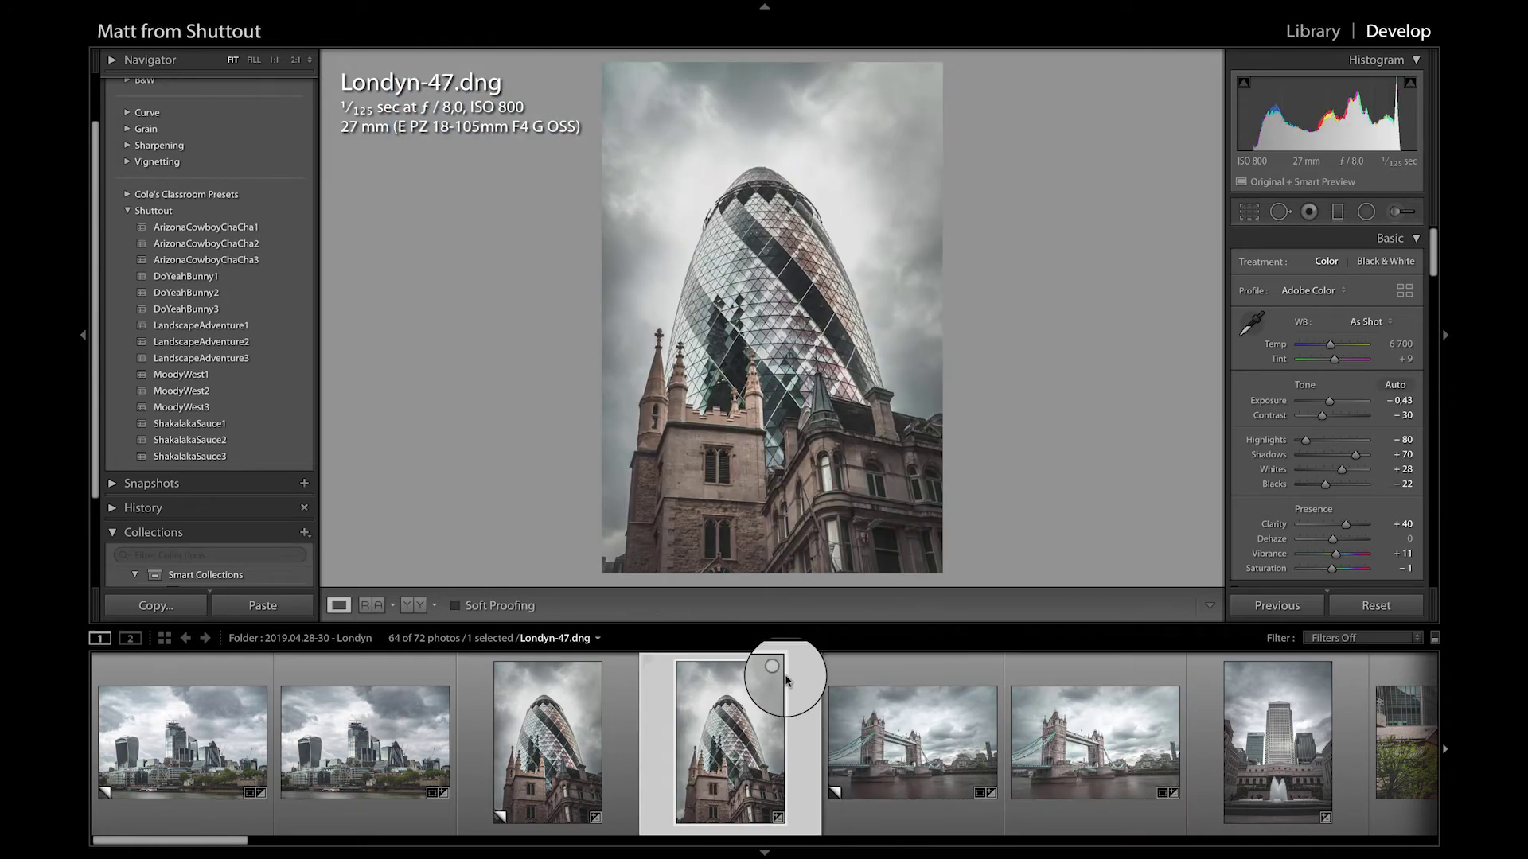
{"action": "key", "text": "backslash"}
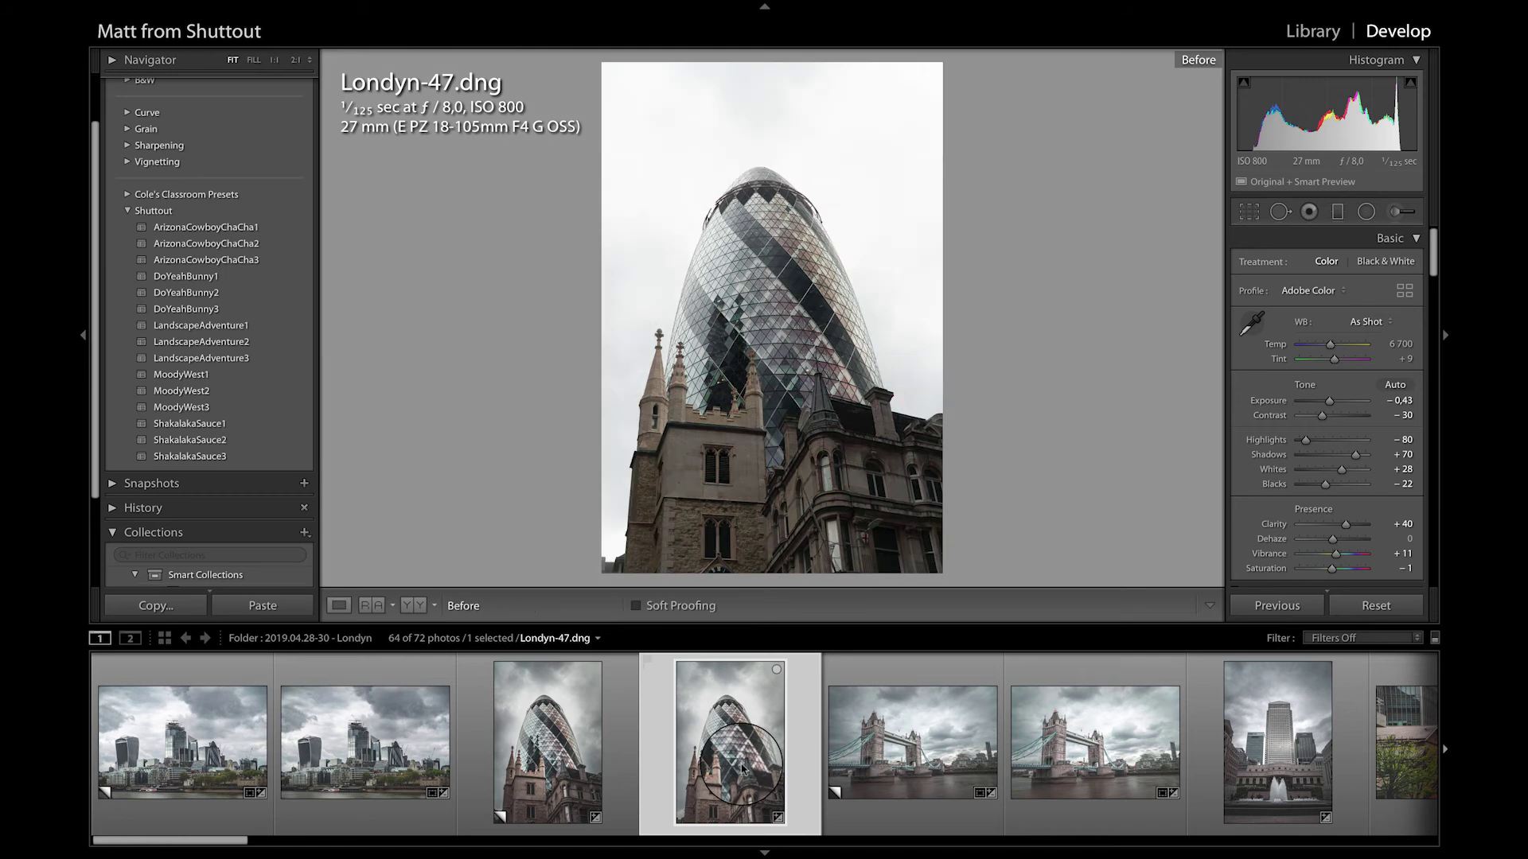
{"action": "key", "text": "backslash"}
{"action": "left_click", "coordinate": [393, 769]}
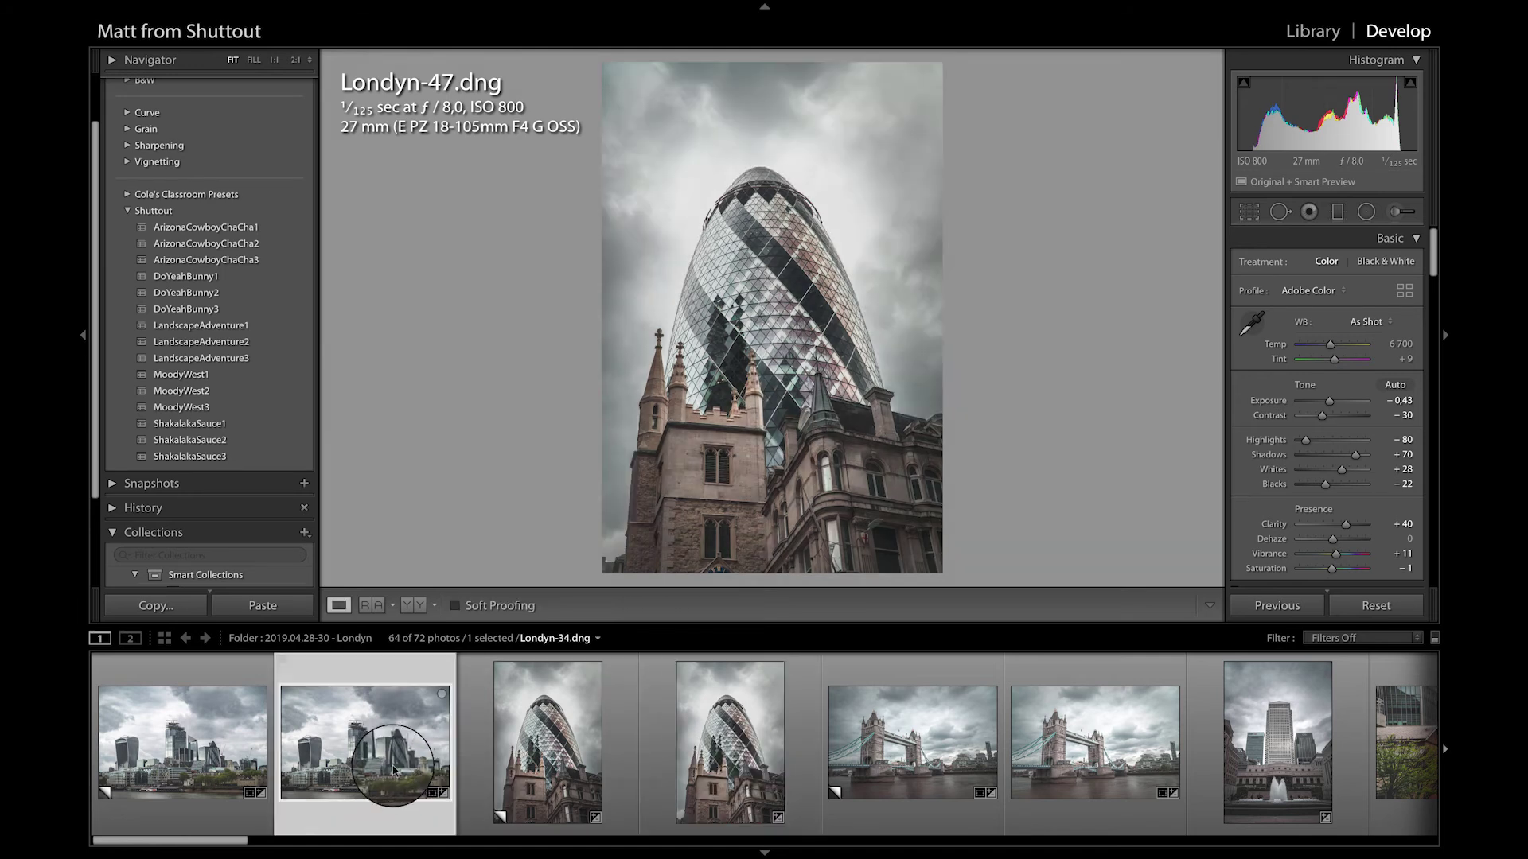
{"action": "key", "text": "backslash"}
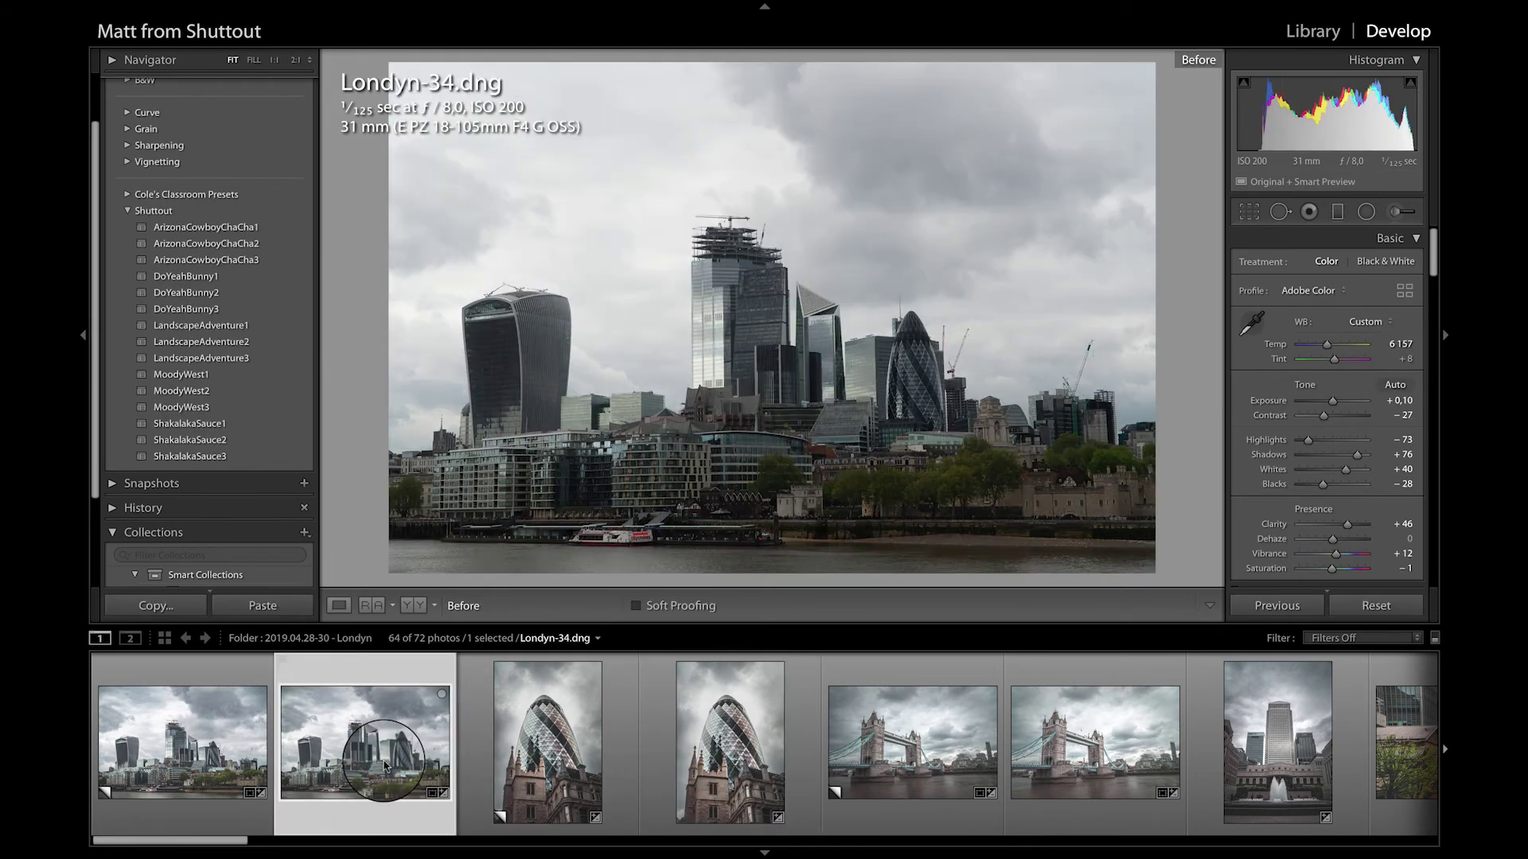